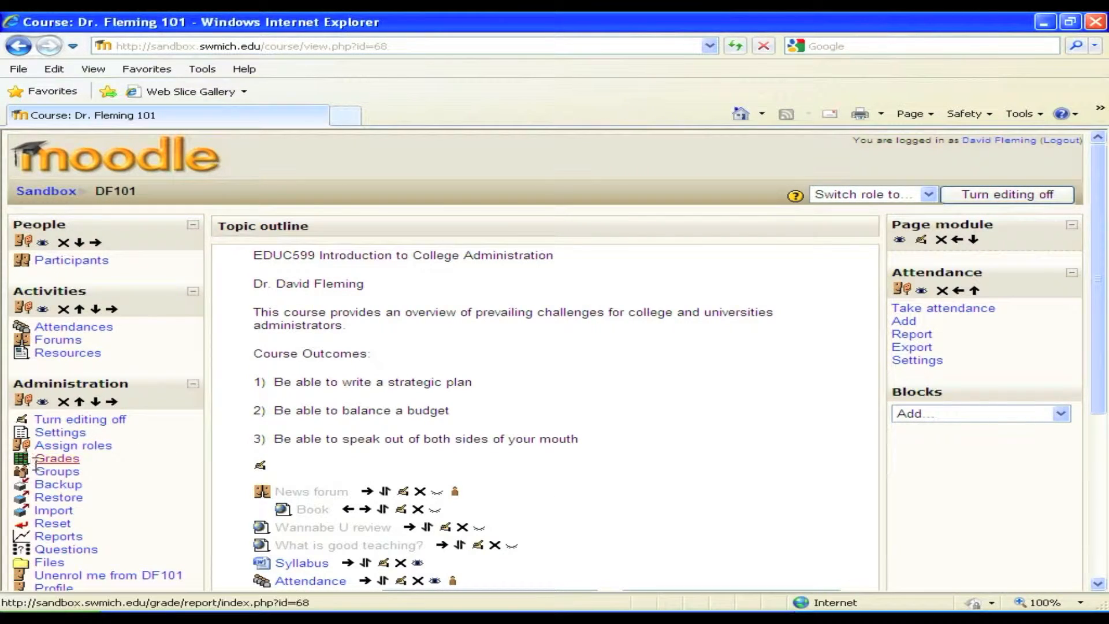
Open the DF101 course gradebook and switch to the simple view of categories and items
left_click(67, 465)
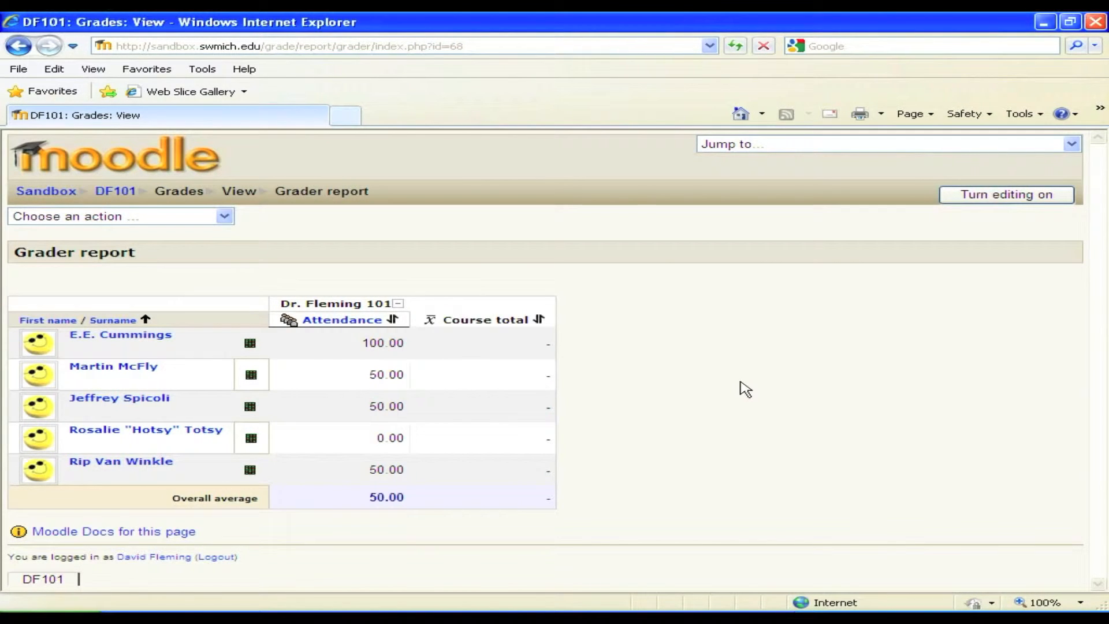
left_click(98, 190)
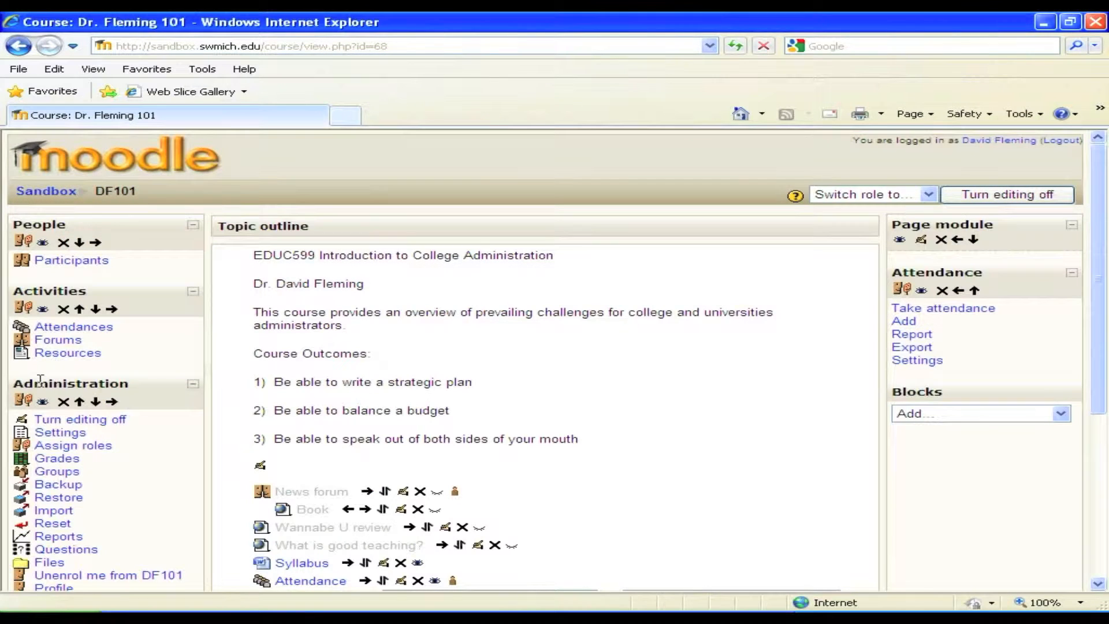
left_click(49, 462)
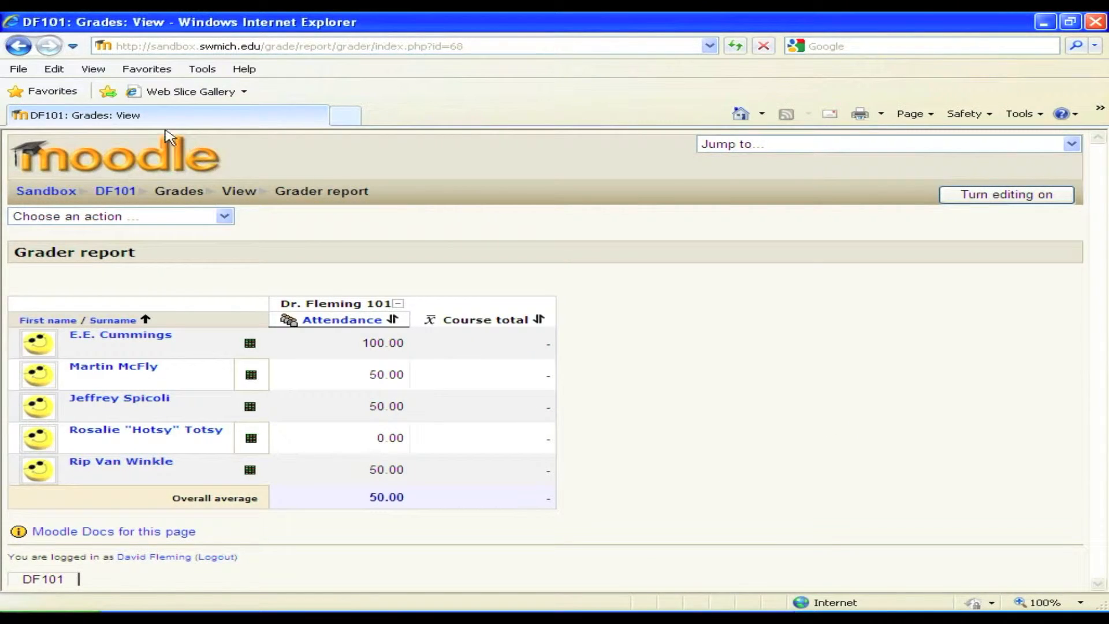
left_click(224, 218)
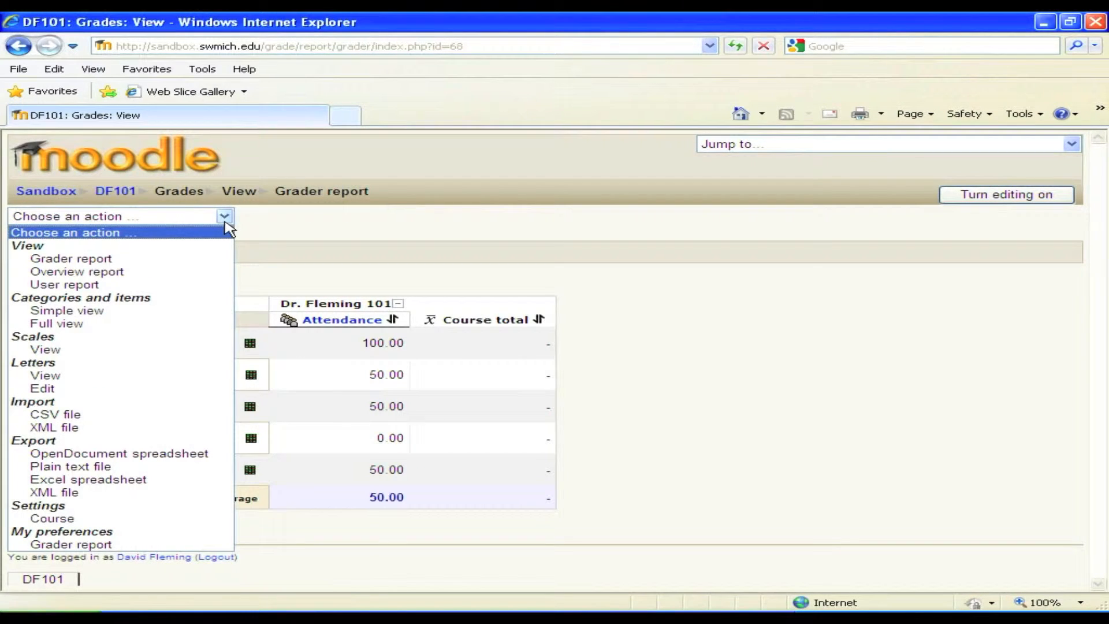
left_click(93, 312)
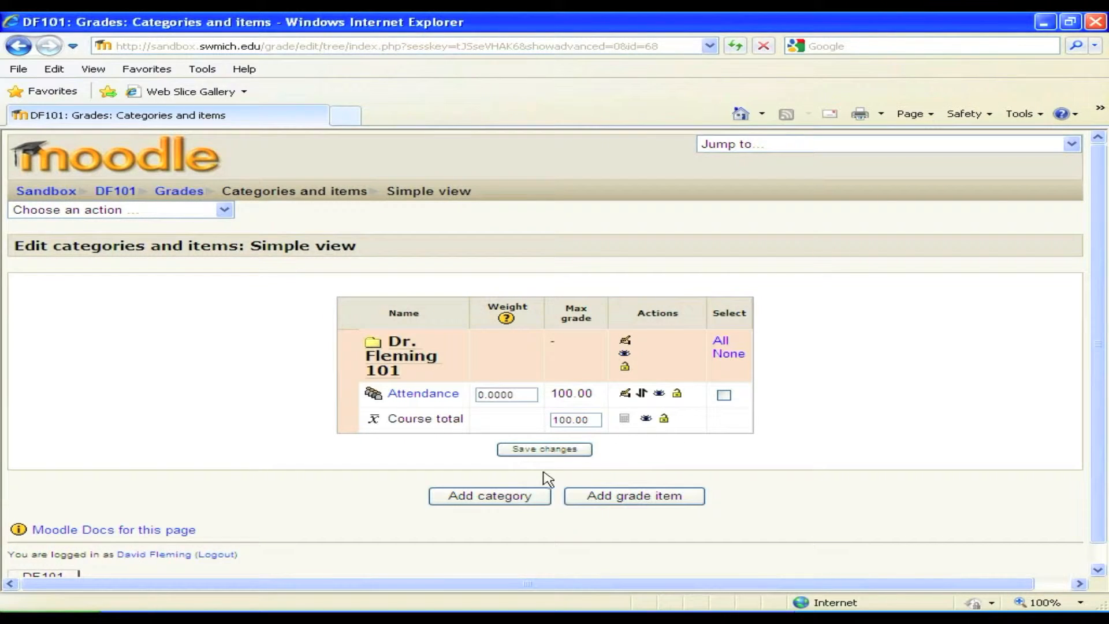
Add a grade category named Tests with Simple weighted mean of grades as its aggregation, and save it
left_click(507, 501)
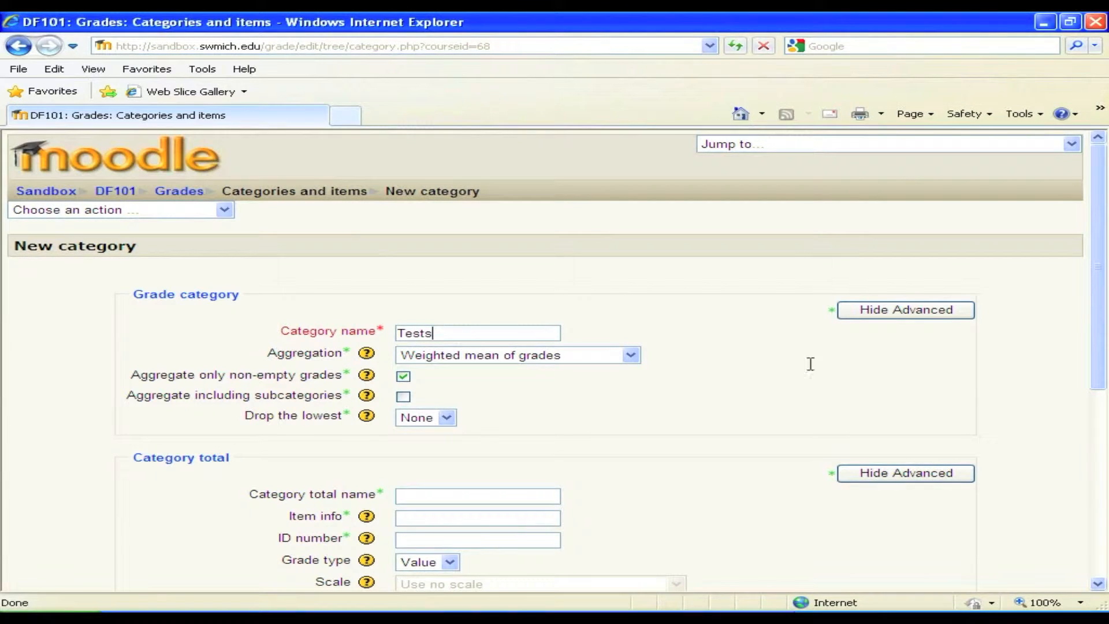
left_click(639, 361)
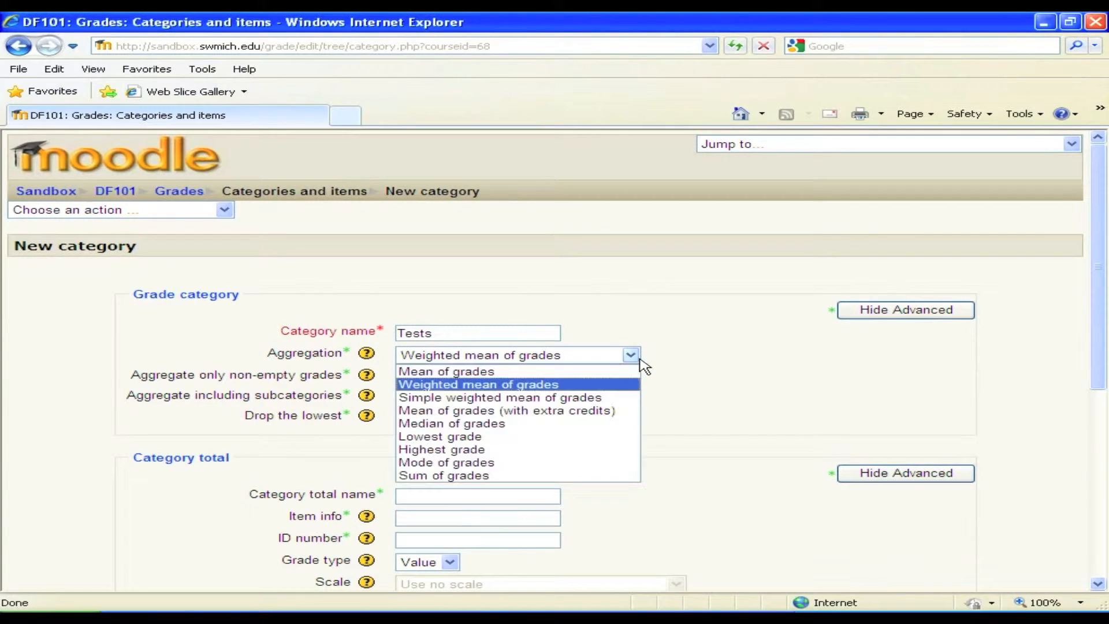
left_click(582, 397)
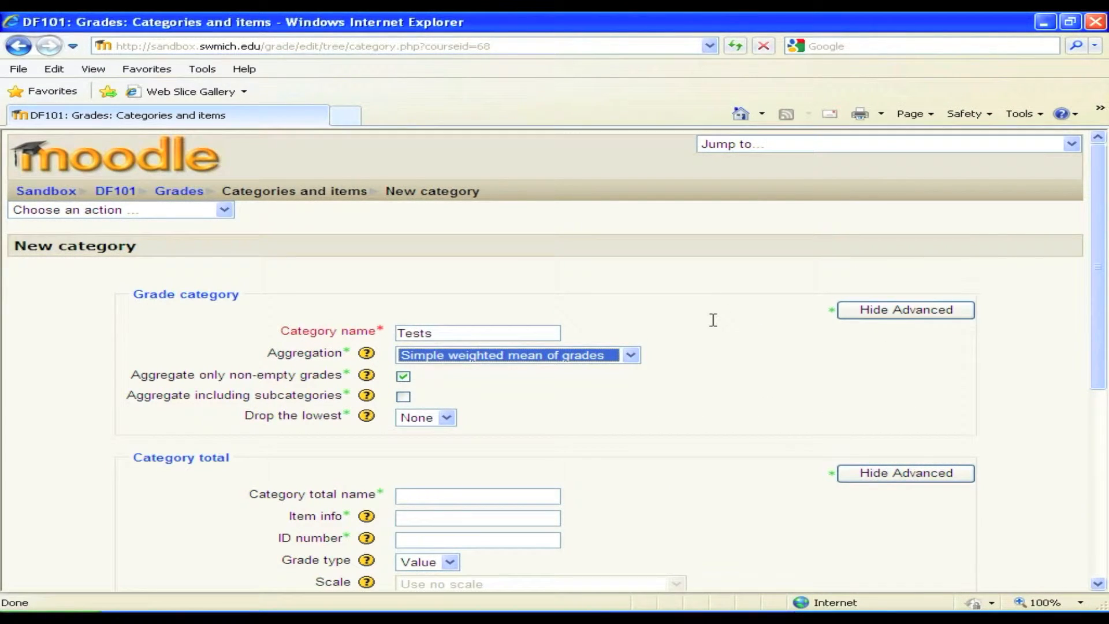
left_click(1101, 299)
left_click_drag(1101, 300, 1065, 488)
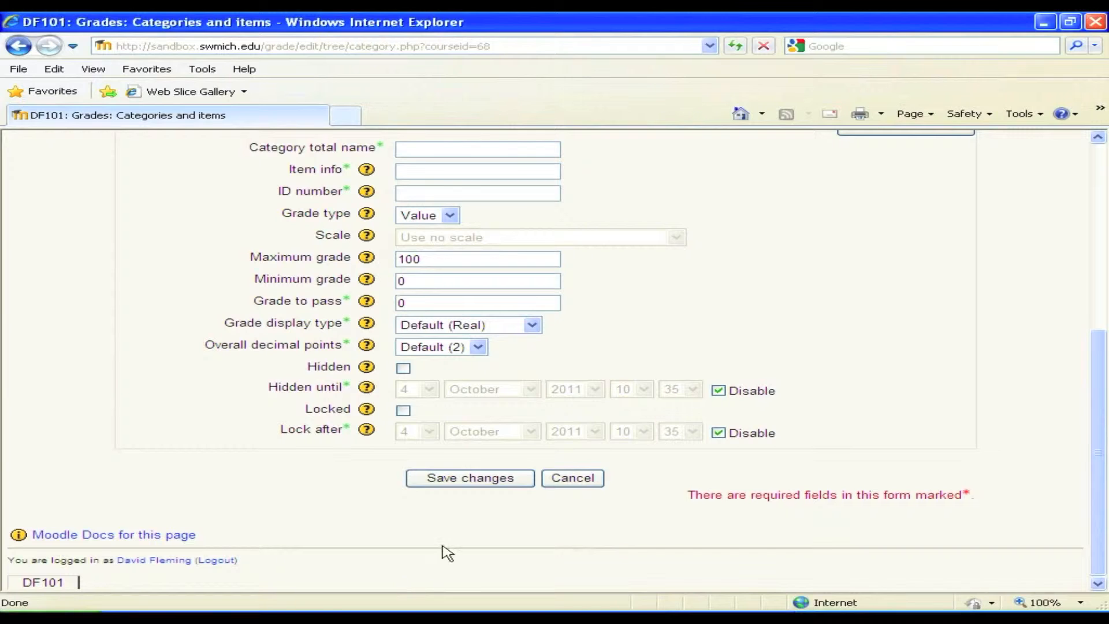
left_click(450, 480)
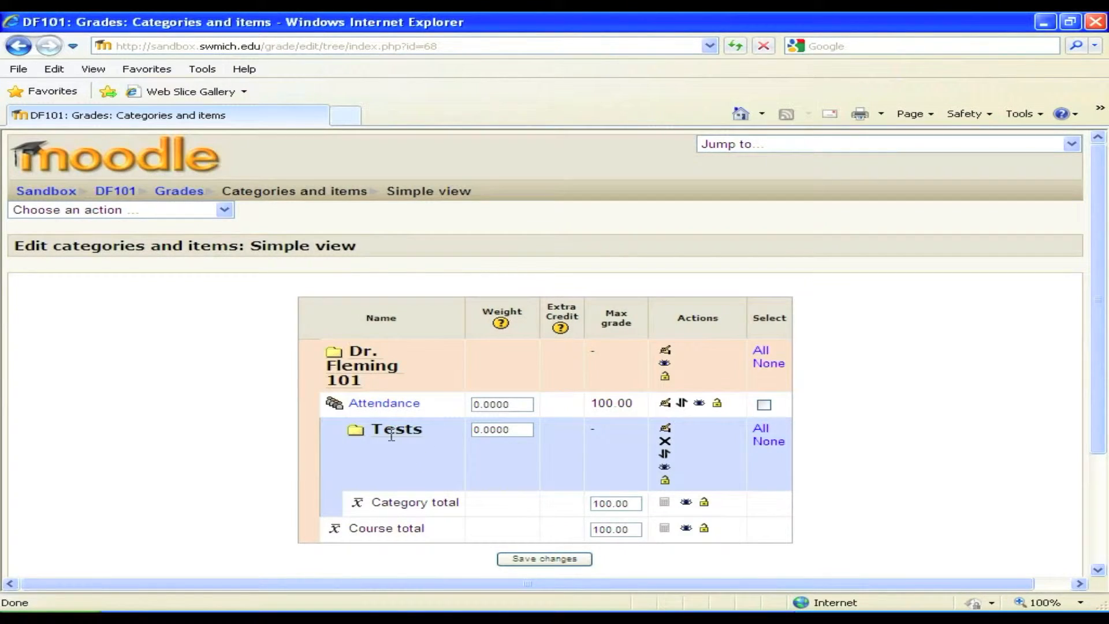
Add a grade category named Quizzes that uses Simple weighted mean of grades, and save it
scroll(1102, 317, "down", 3)
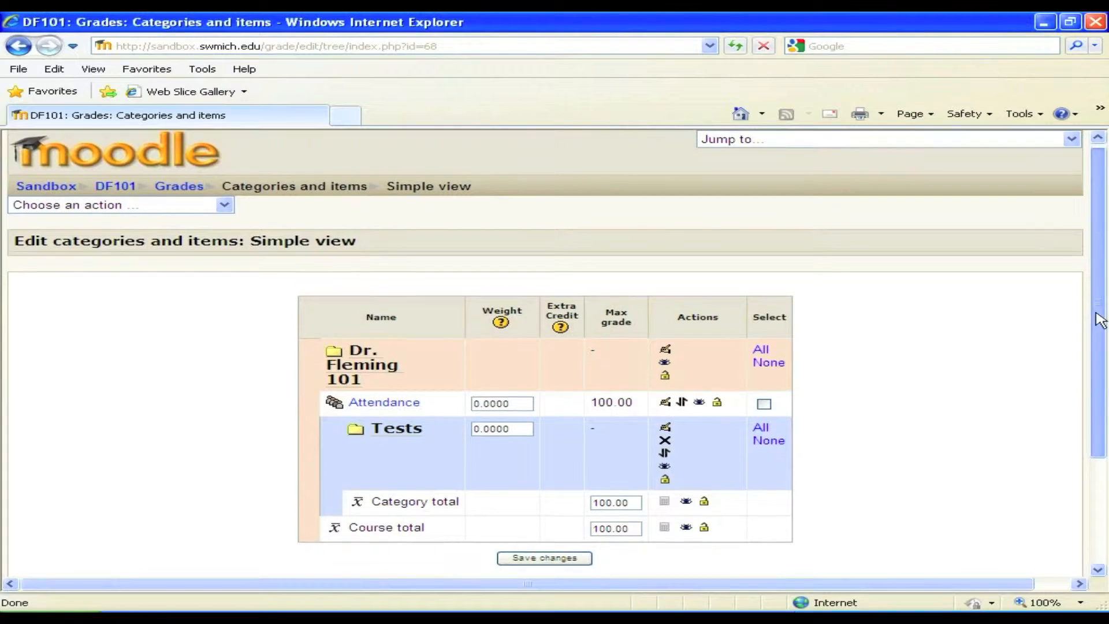
left_click(463, 505)
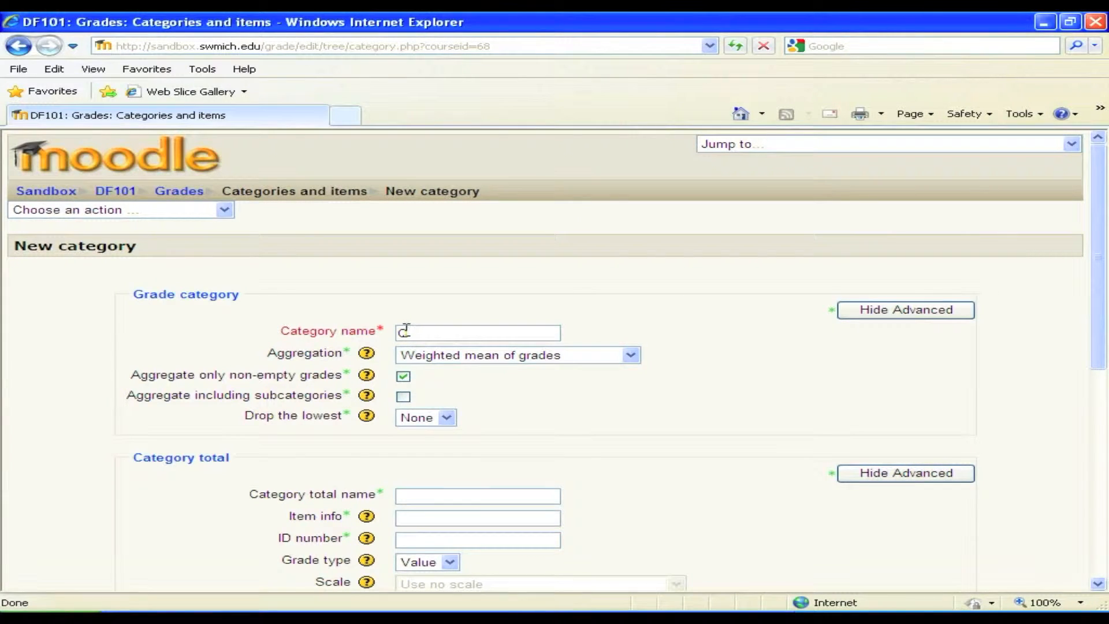
left_click(631, 356)
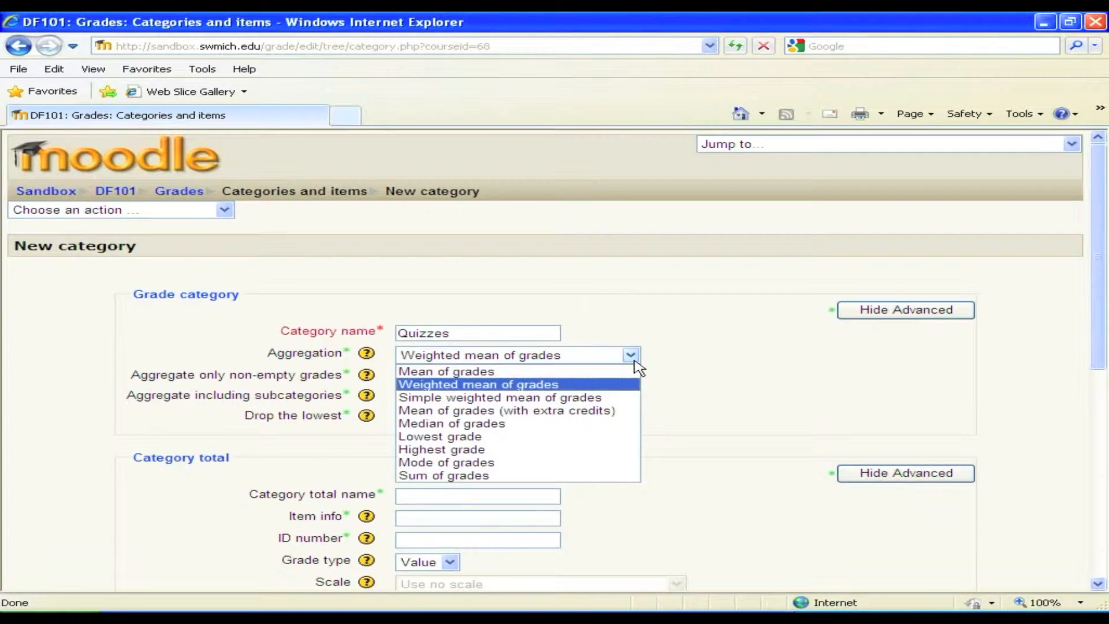
left_click(576, 399)
left_click_drag(1105, 286, 1098, 497)
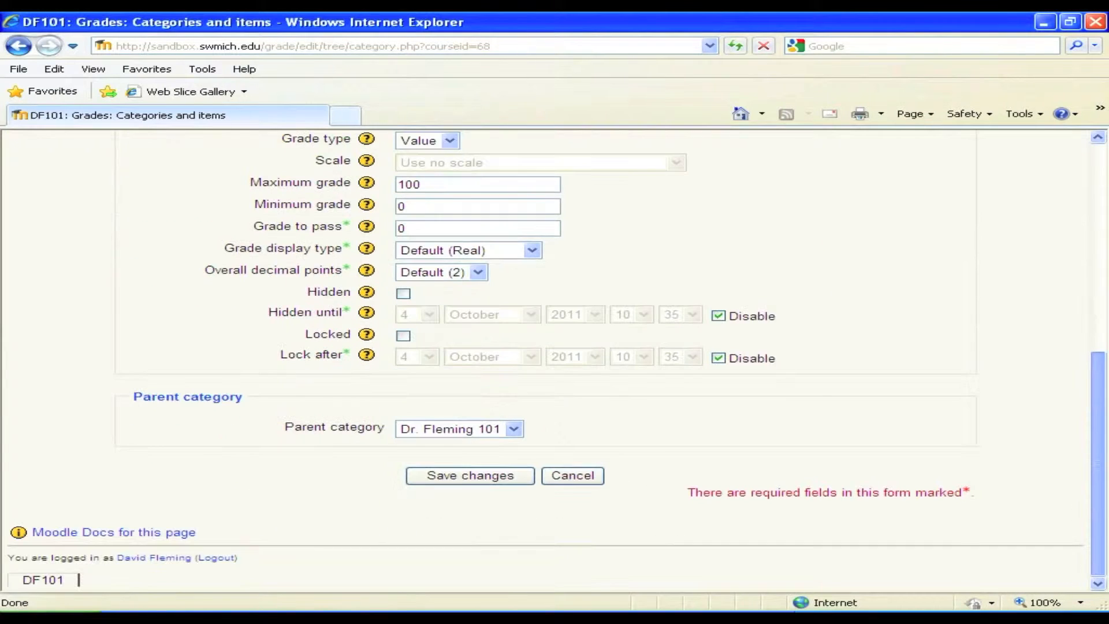
left_click(496, 477)
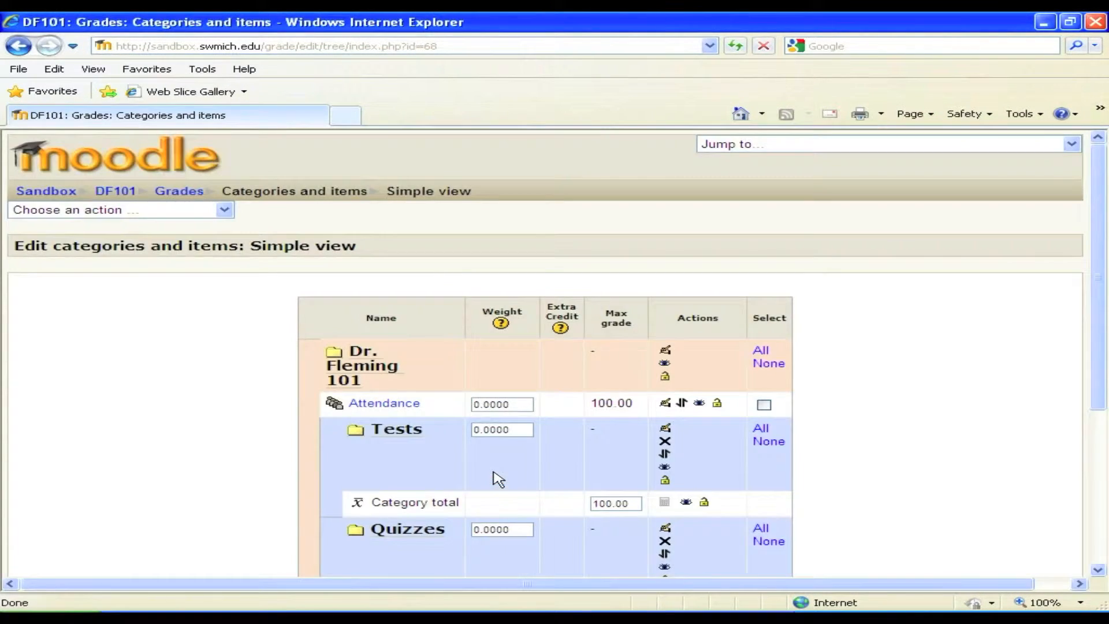
Create a Papers grade category aggregated by Simple weighted mean of grades, and save it
left_click_drag(1094, 252, 1096, 322)
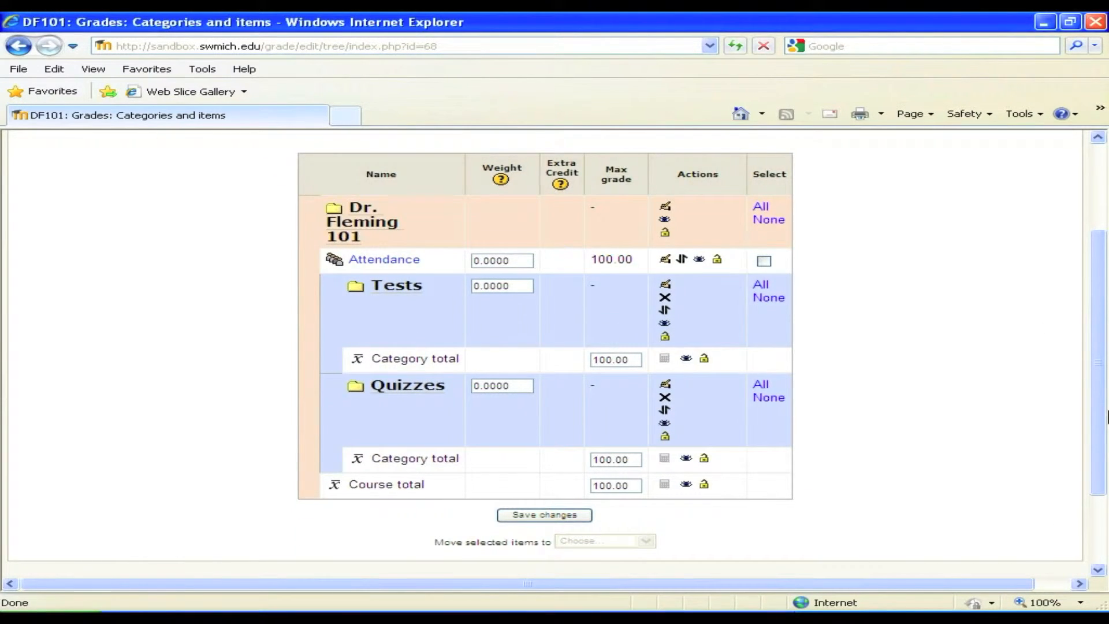
left_click_drag(1102, 382, 1103, 448)
left_click(454, 478)
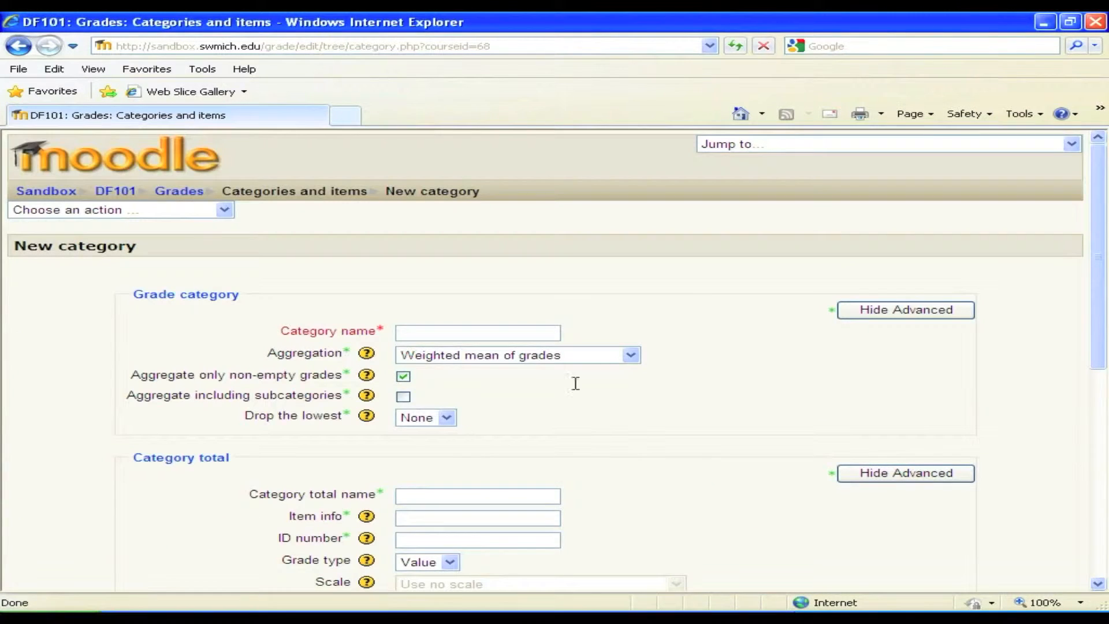
left_click(409, 327)
type("Papers")
left_click(640, 356)
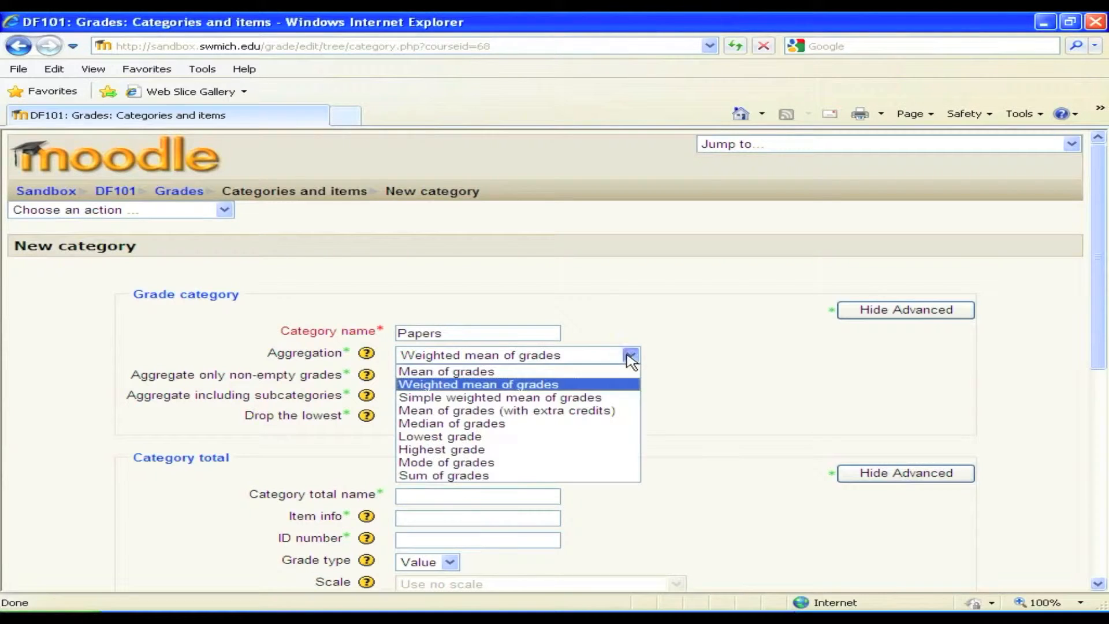
left_click(551, 400)
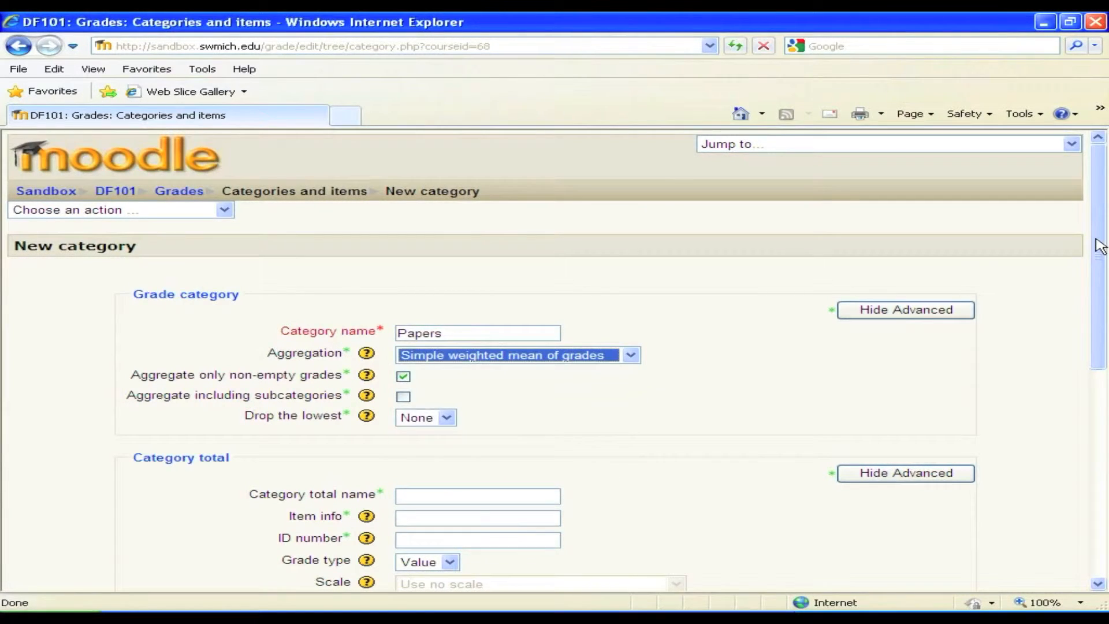
left_click_drag(1097, 245, 1075, 580)
left_click(486, 477)
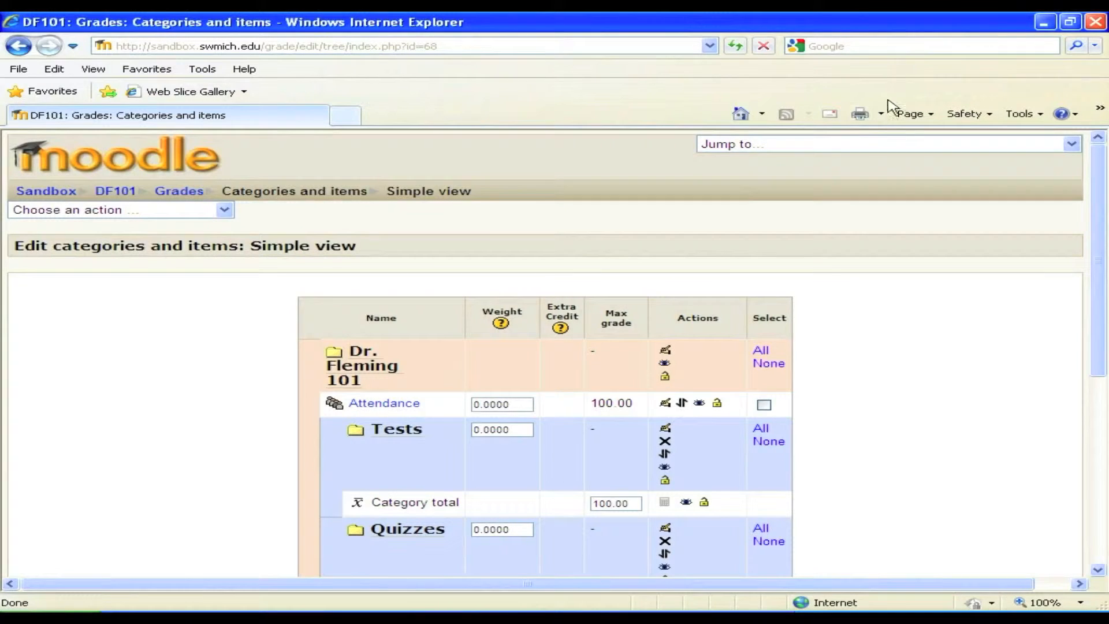
Add a grade item named Midterm to the course gradebook and save it
left_click_drag(1100, 173, 1086, 320)
left_click(613, 560)
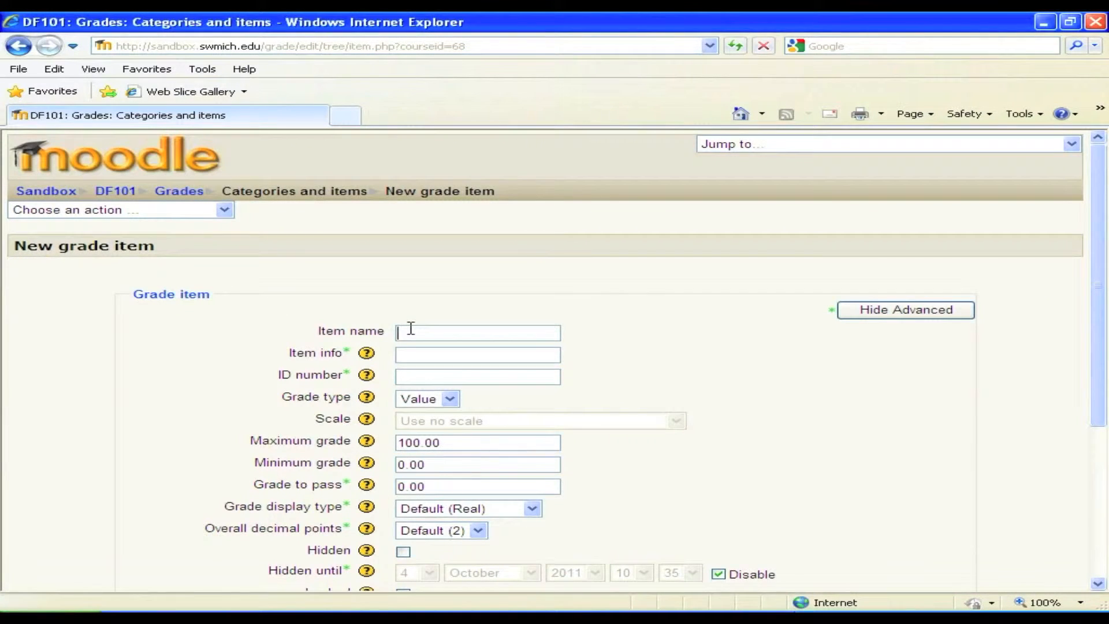
left_click(410, 332)
type("Midterm")
left_click_drag(1097, 218, 1055, 441)
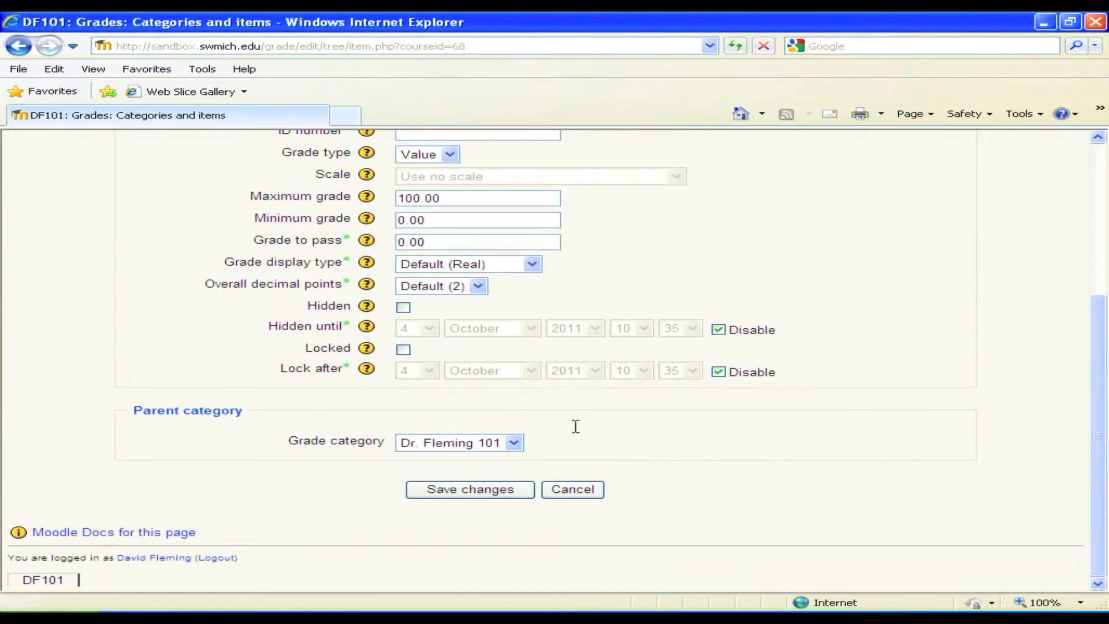
left_click(505, 493)
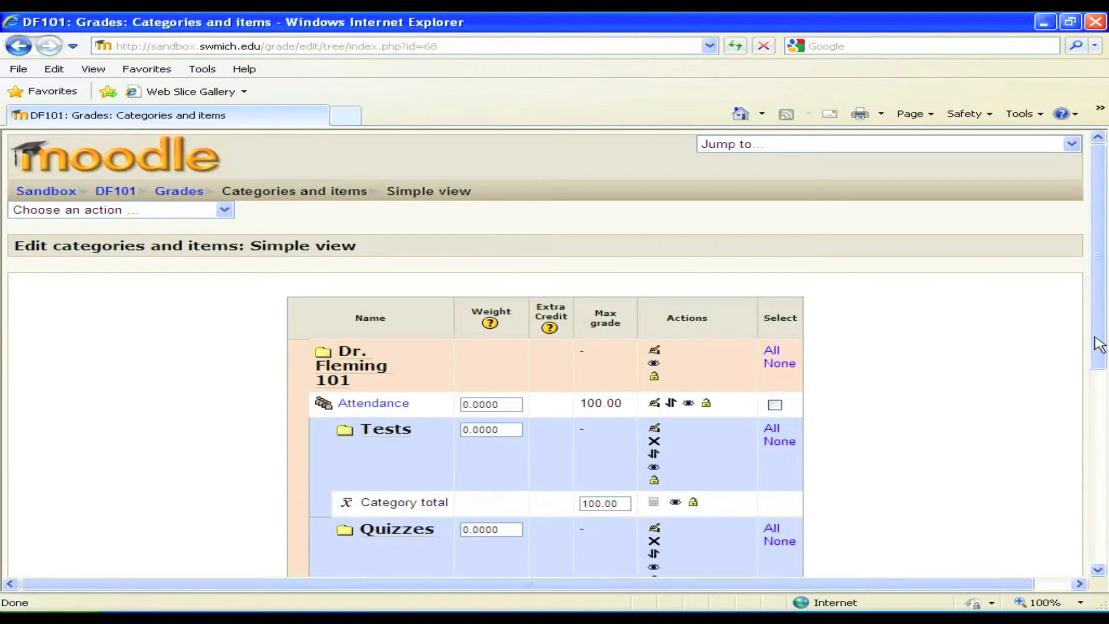
Move the Midterm grade item into the Tests category
left_click_drag(1097, 324, 1078, 453)
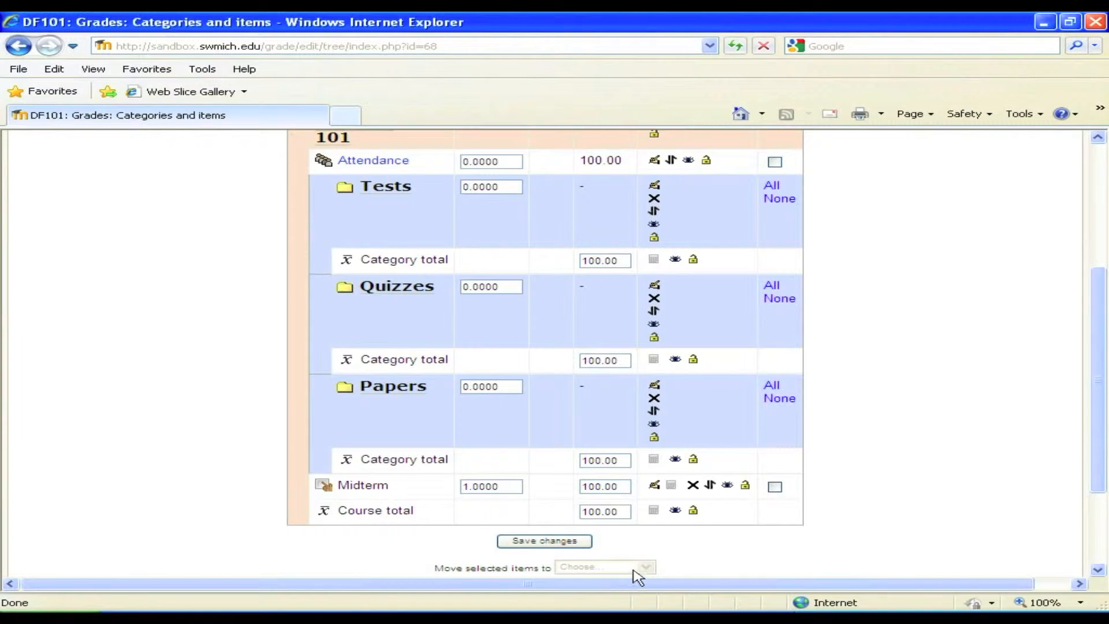
left_click(711, 487)
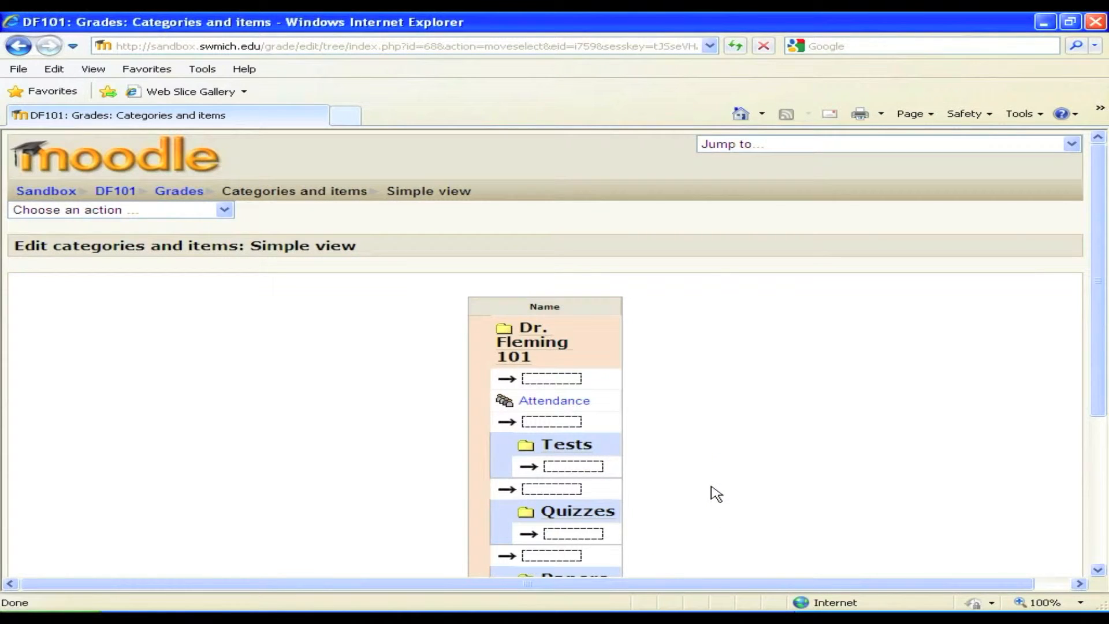
left_click_drag(1103, 306, 1099, 349)
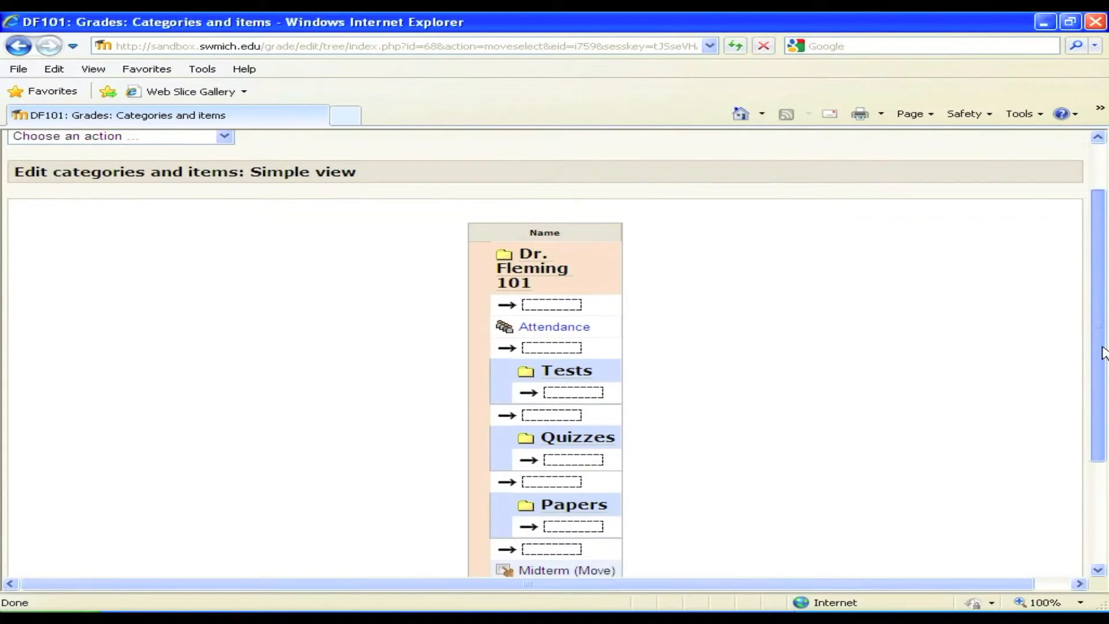
left_click(571, 389)
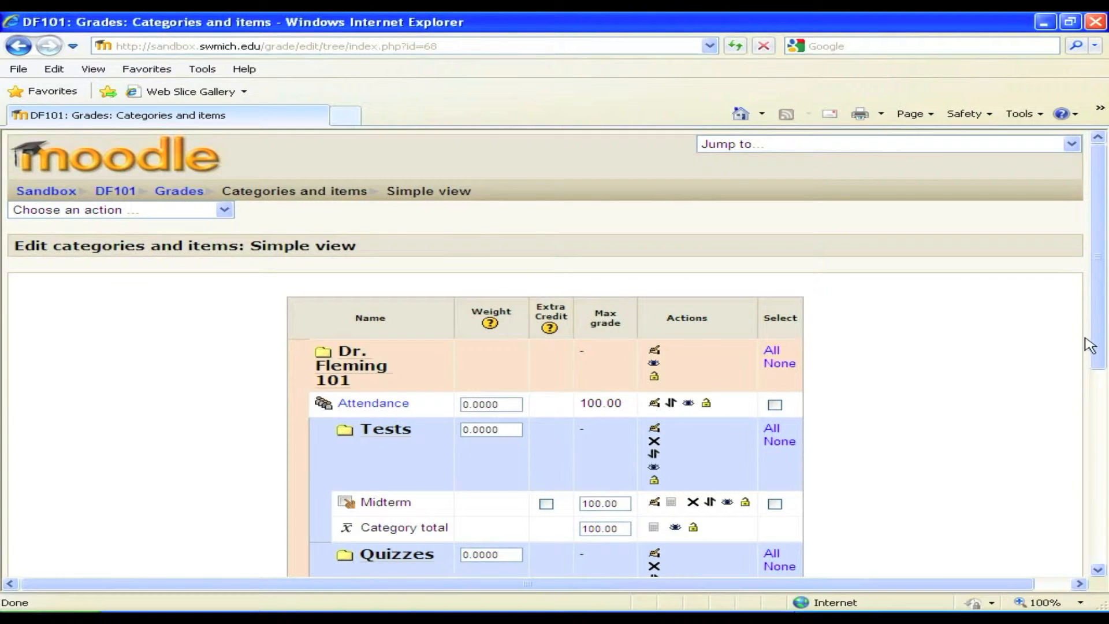
Add a grade item named Final to the course gradebook and save it
left_click_drag(1099, 342, 1077, 543)
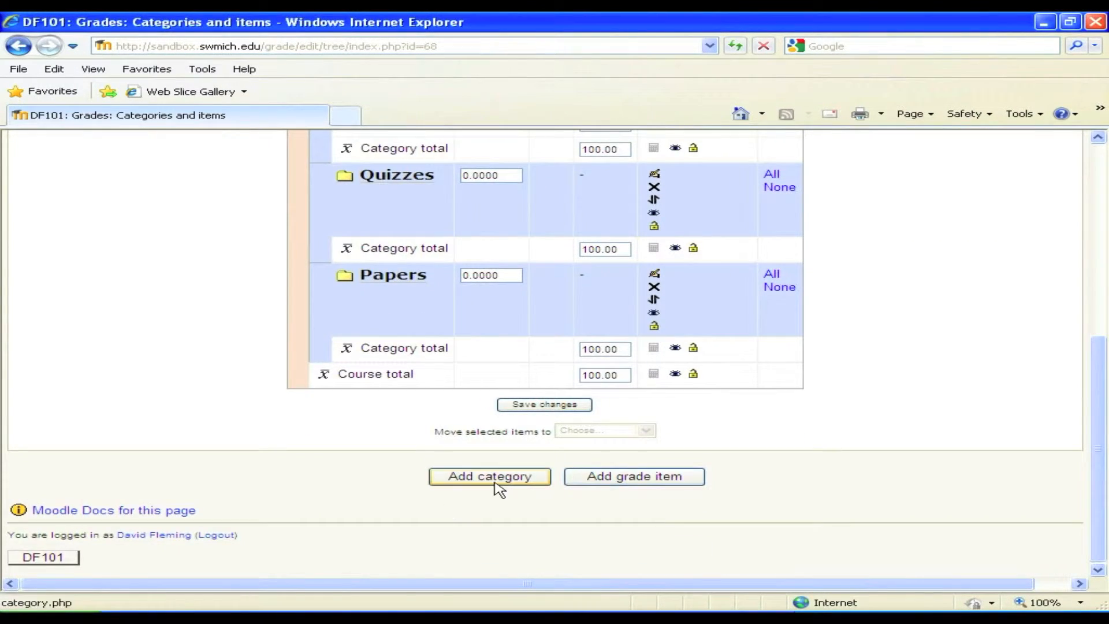
left_click(622, 484)
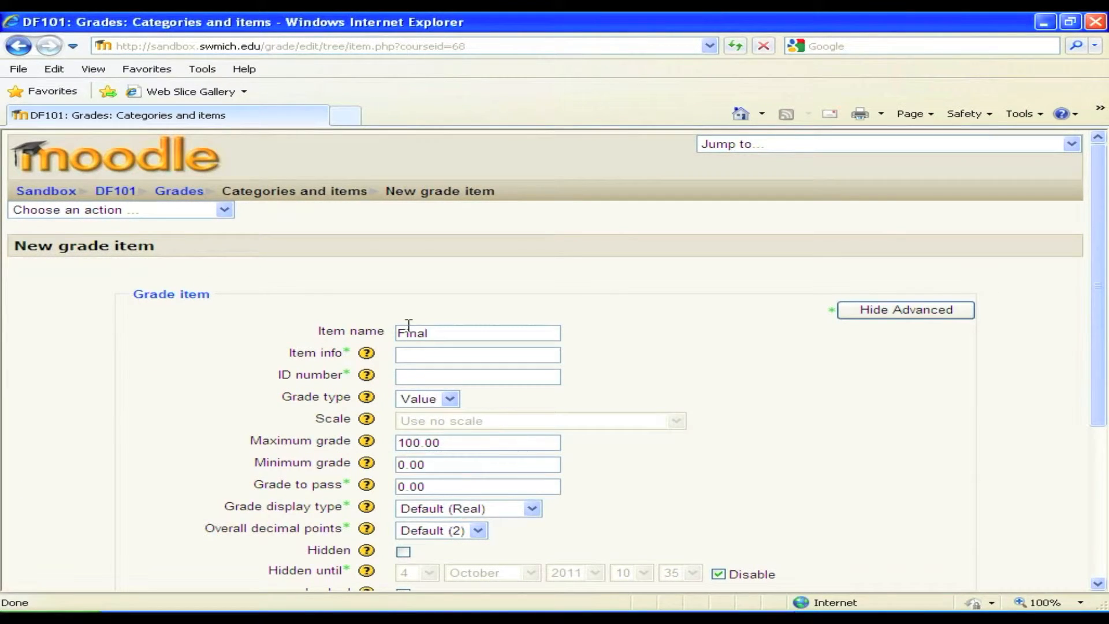
left_click_drag(1102, 242, 1061, 454)
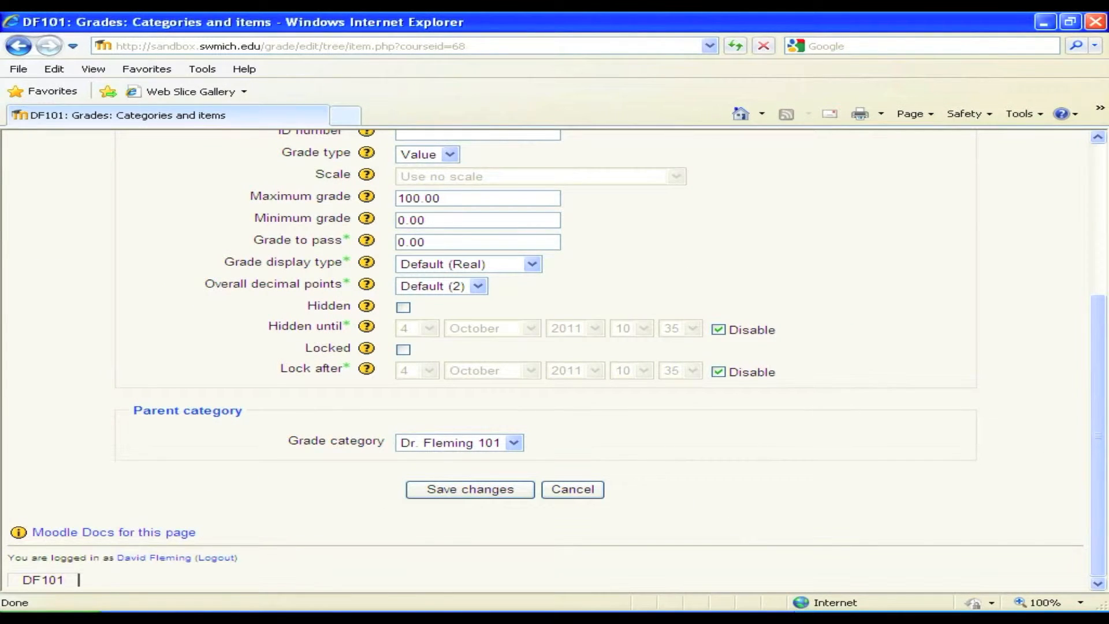
left_click(463, 498)
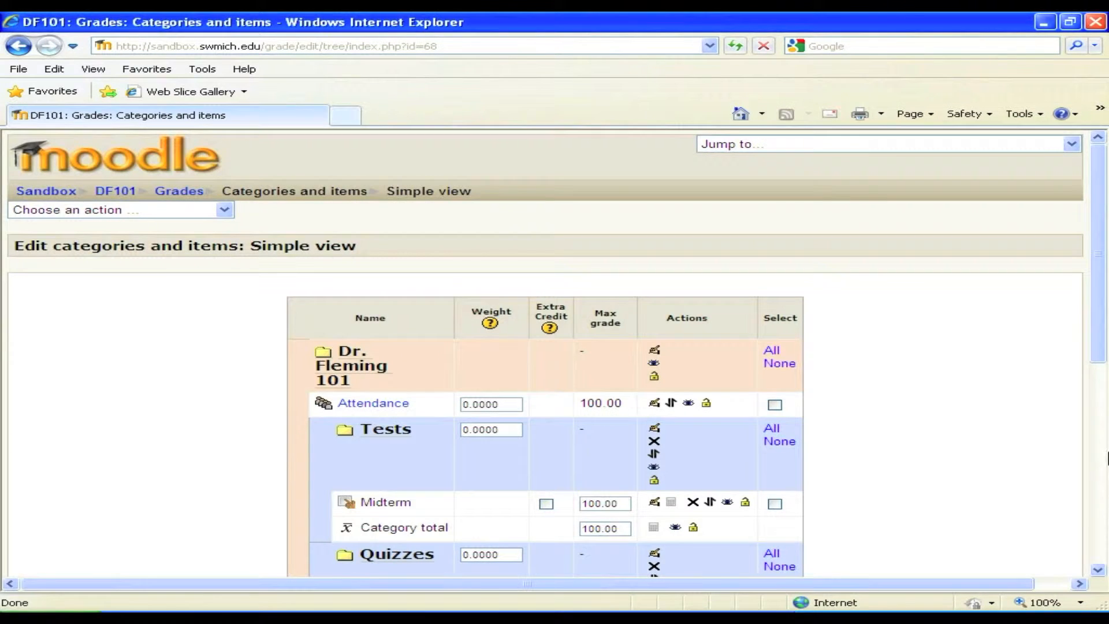
Move the Final grade item into the Tests category, placing it above Midterm
left_click_drag(1104, 321, 1084, 497)
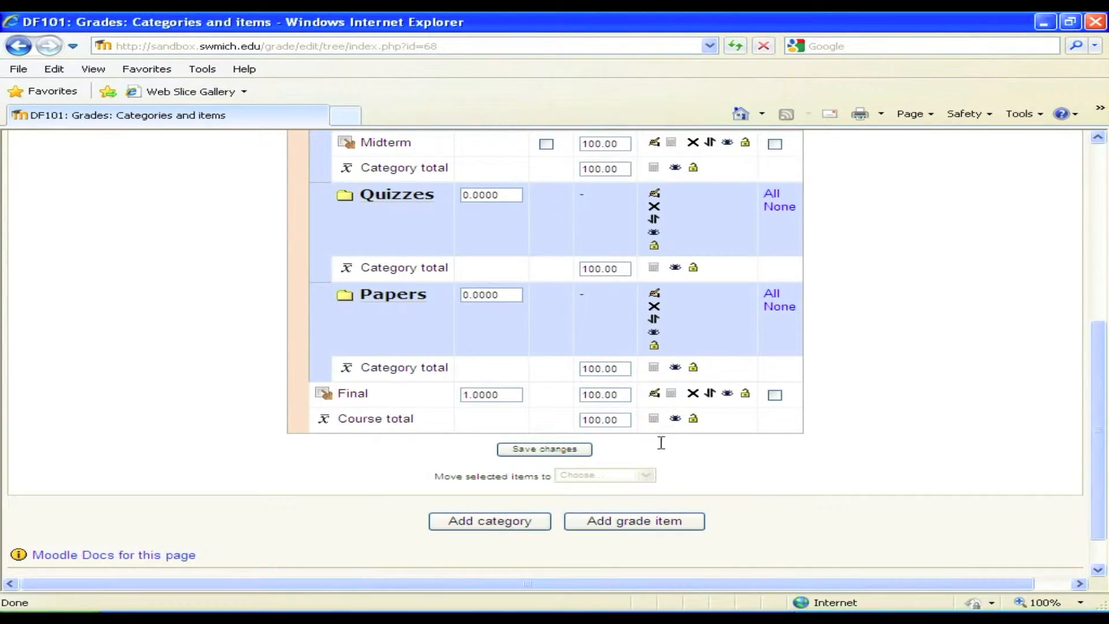
left_click(710, 394)
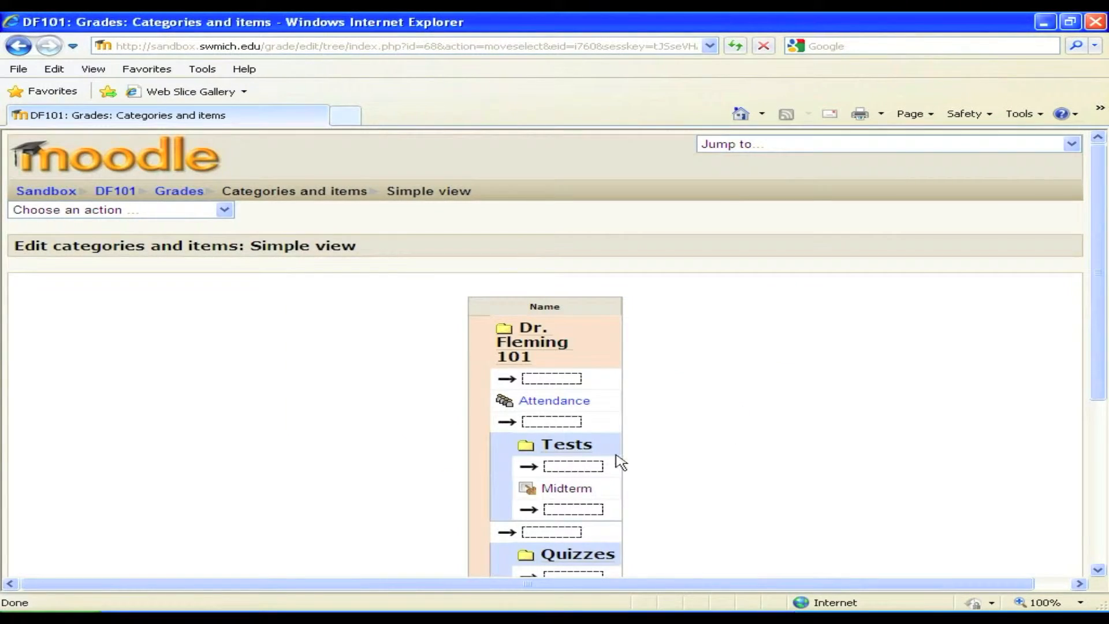
left_click(583, 468)
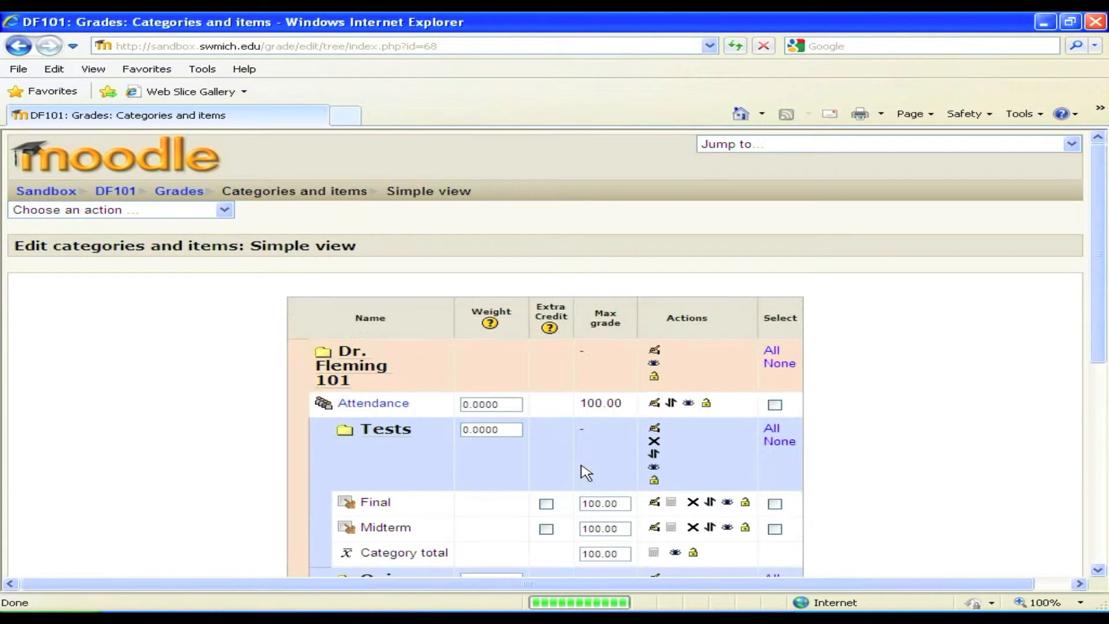
Set the Tests category's weight to 30 and save the gradebook changes
left_click_drag(1099, 317, 1090, 354)
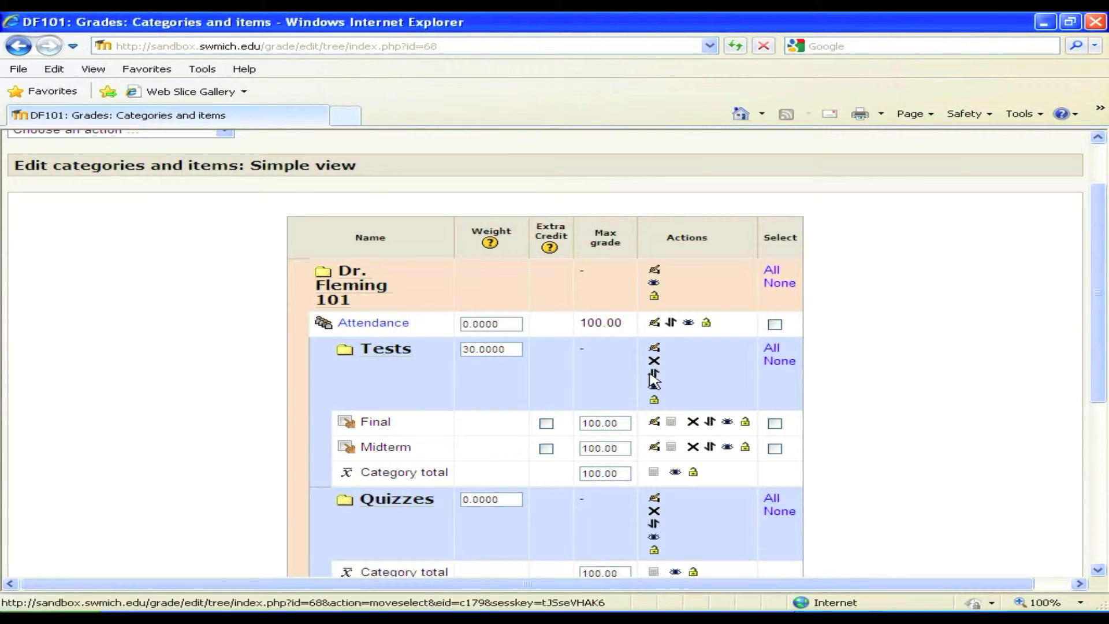
left_click_drag(1087, 357, 1098, 457)
left_click_drag(1101, 352, 1050, 560)
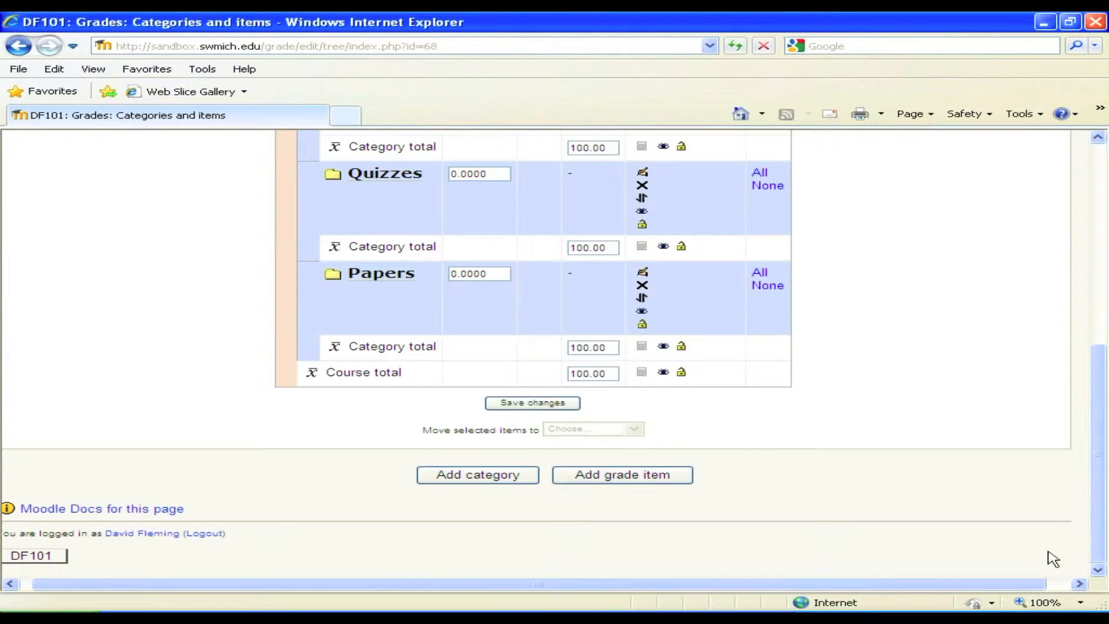
left_click(519, 403)
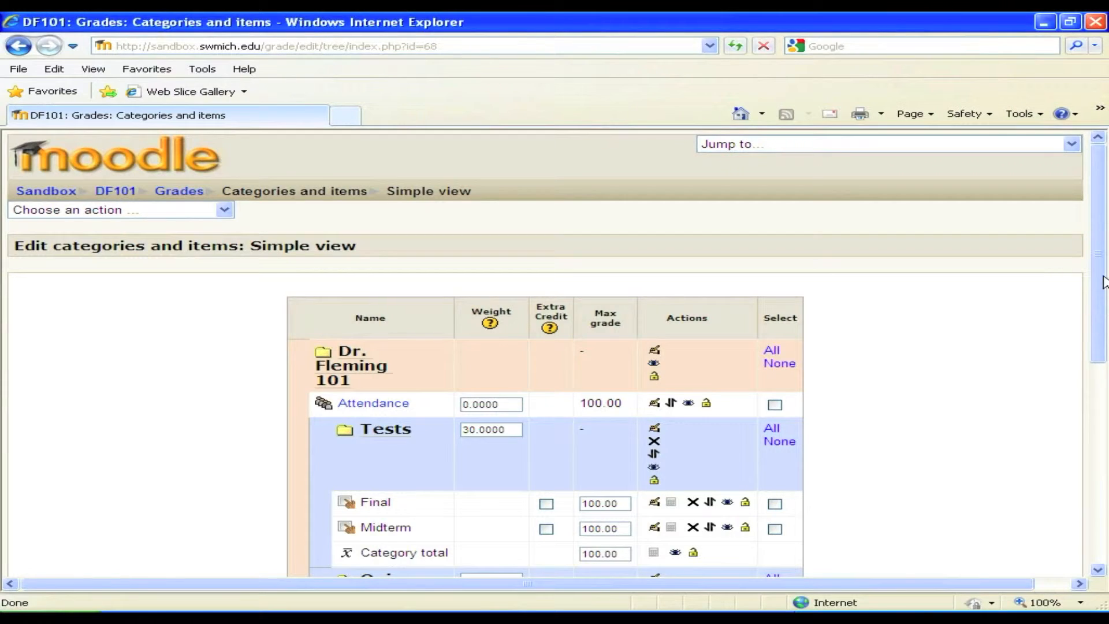
Add a grade item named Quiz 1 to the course gradebook and save it
left_click_drag(1096, 272, 969, 503)
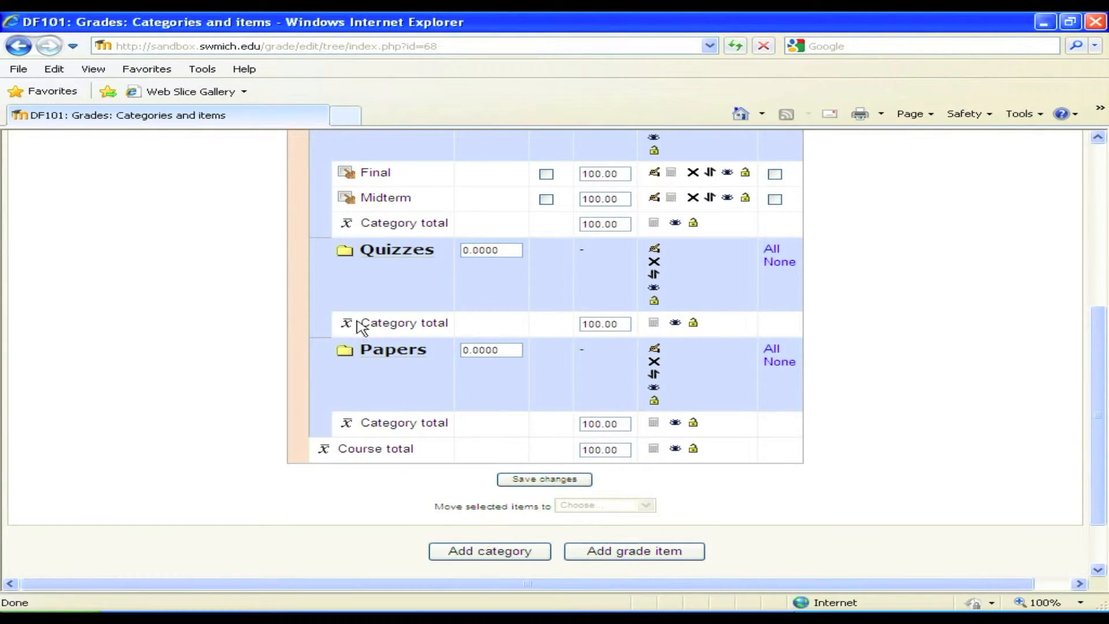
left_click(619, 550)
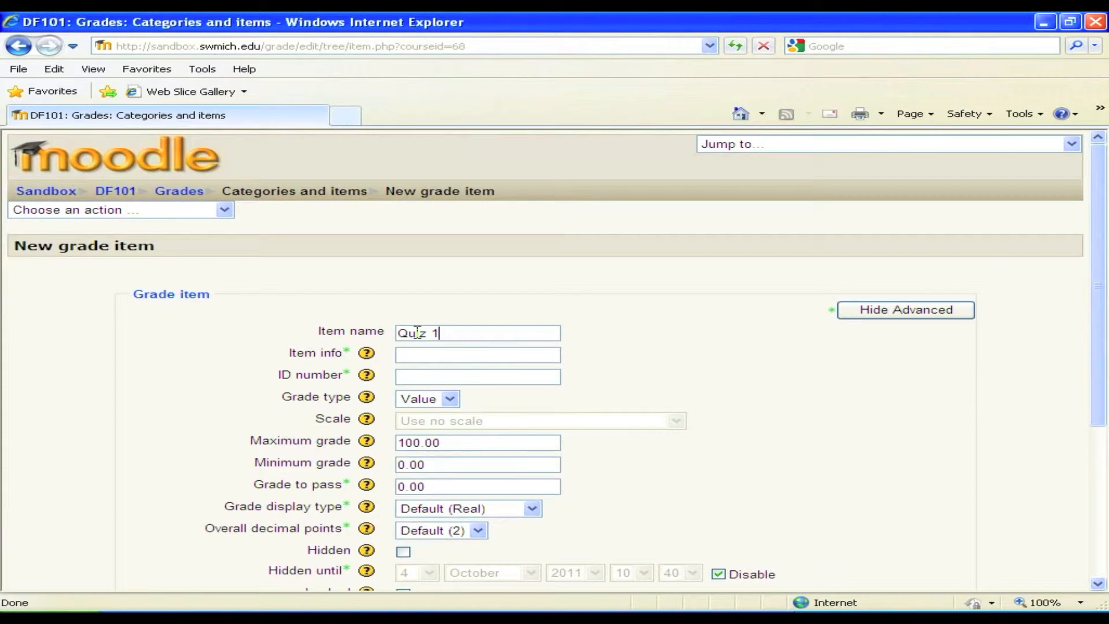
scroll(1098, 231, "down", 5)
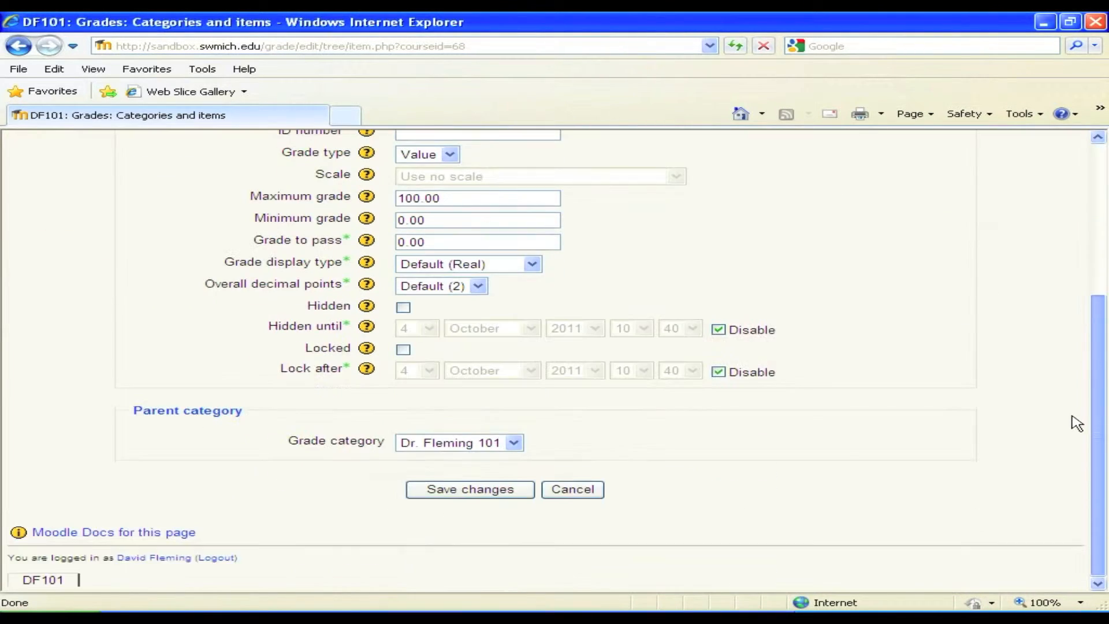
left_click(483, 490)
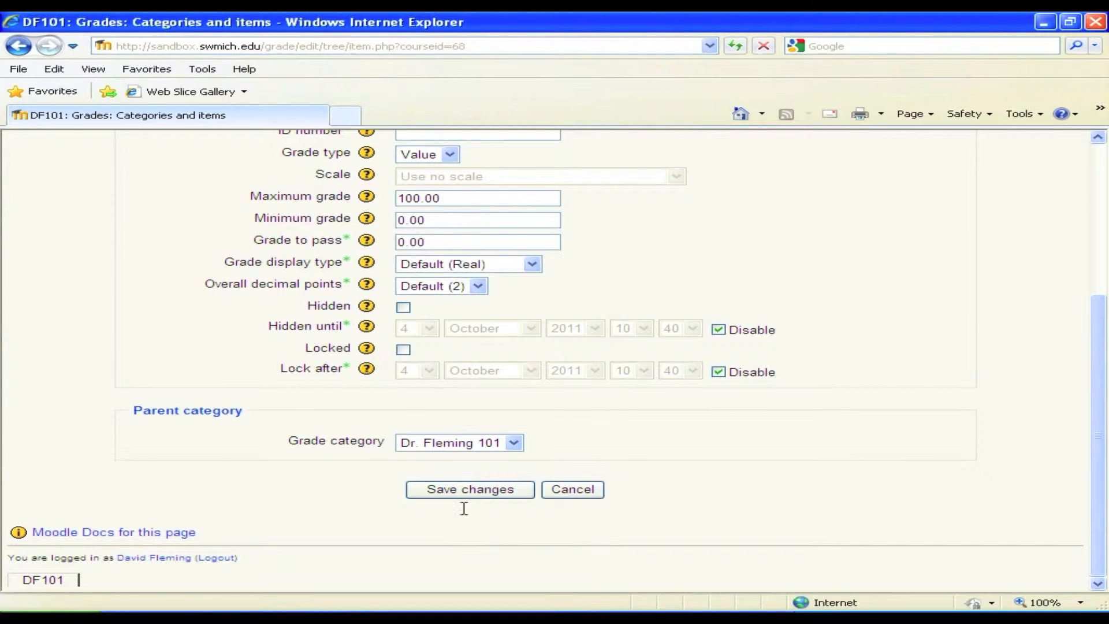
left_click(477, 490)
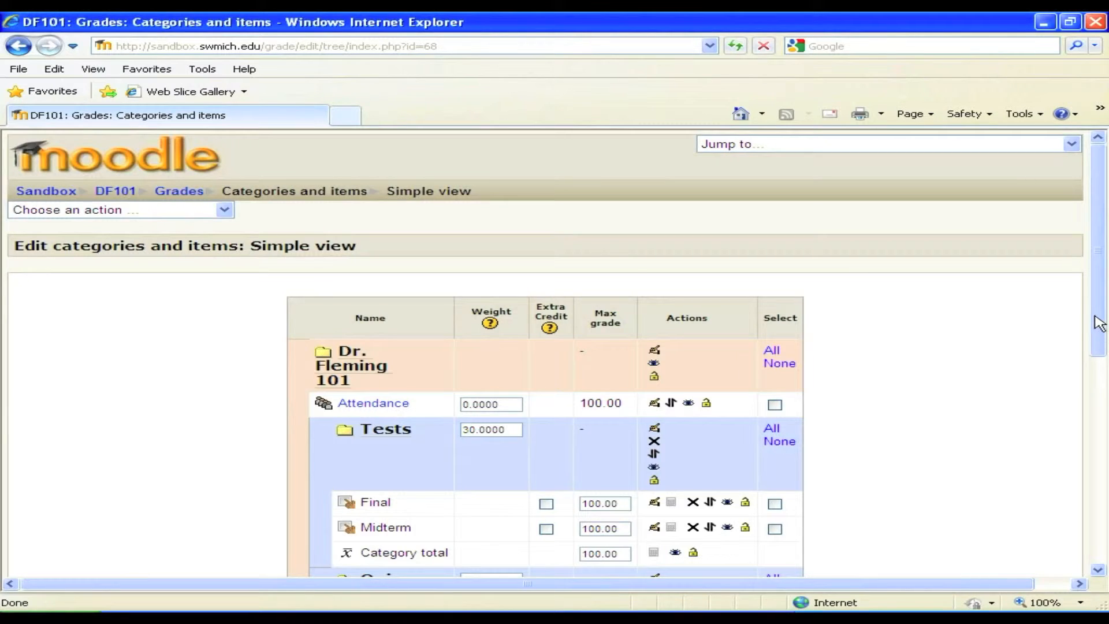
Move the Quiz 1 grade item into the Quizzes category
left_click_drag(1099, 324, 1096, 526)
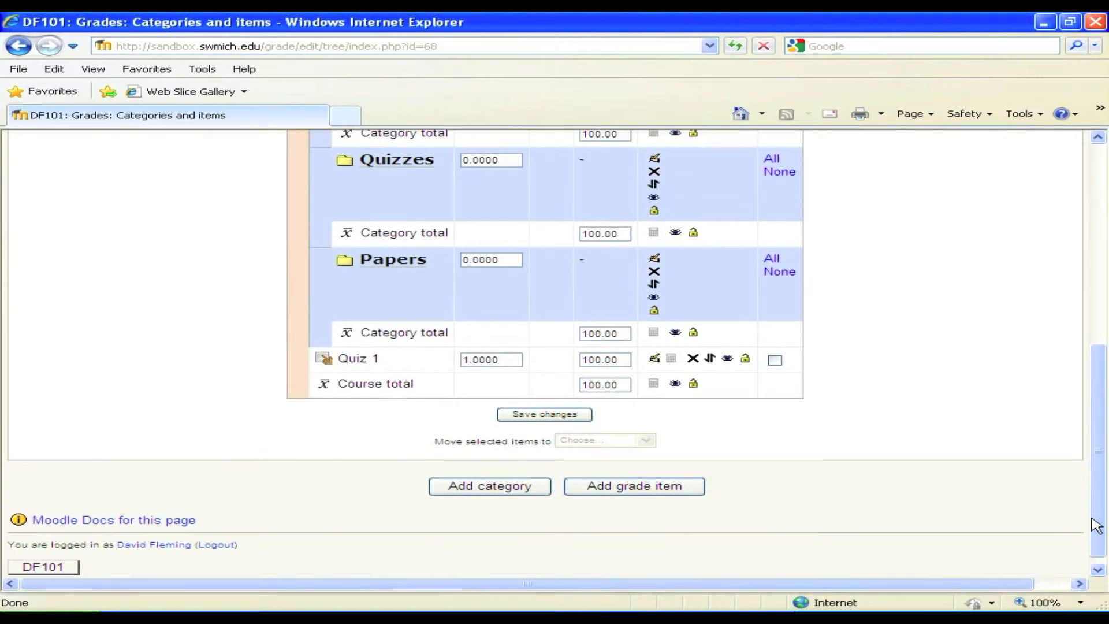
left_click(710, 360)
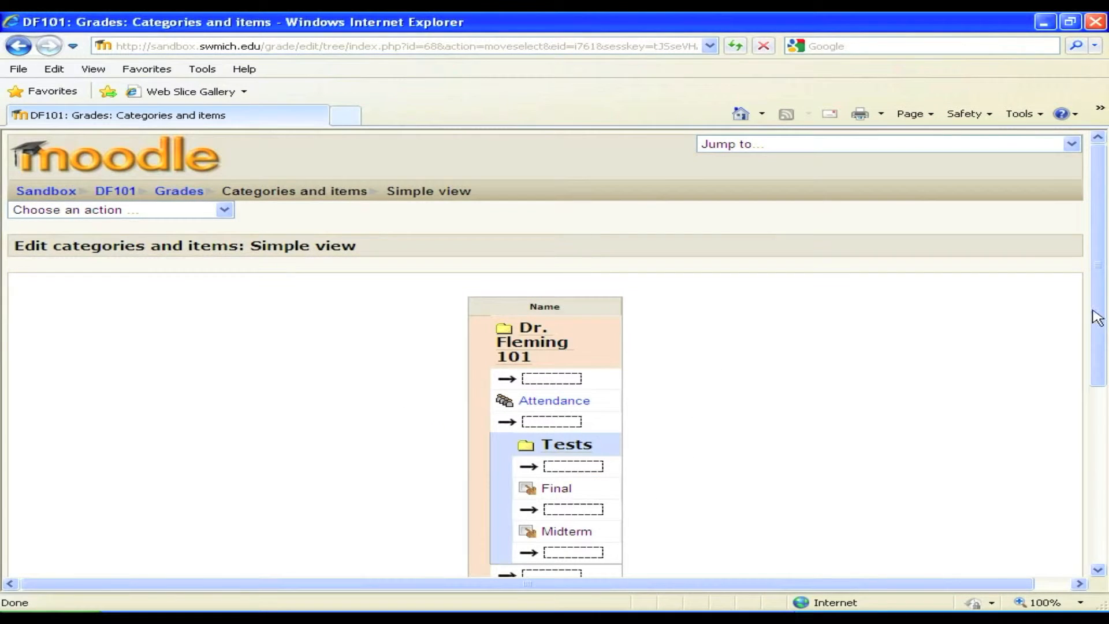
left_click_drag(1100, 314, 1075, 389)
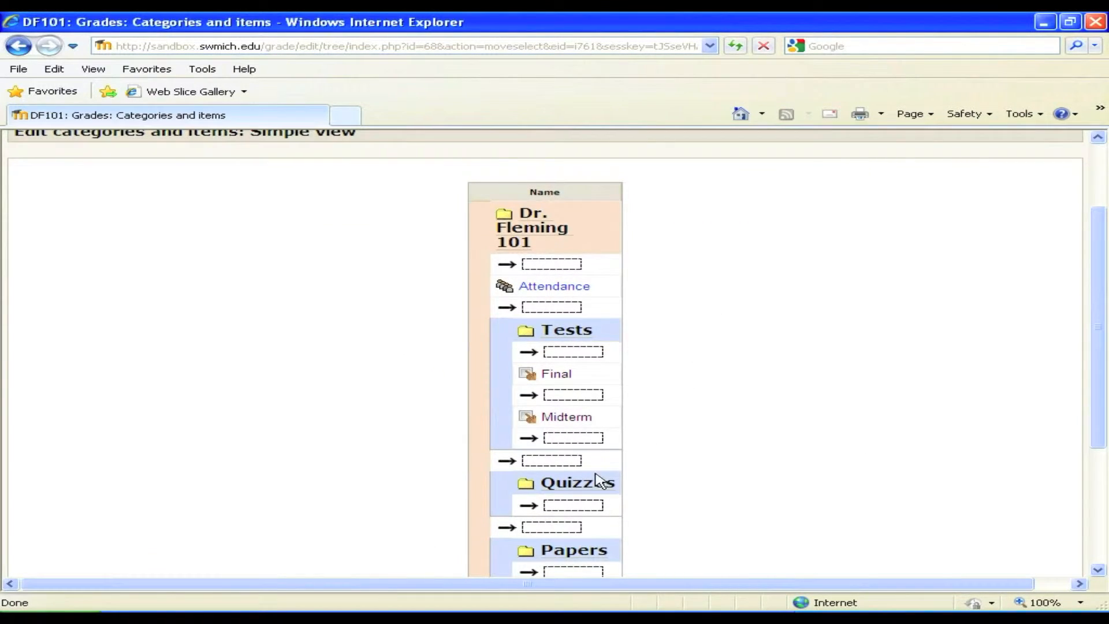
left_click(563, 507)
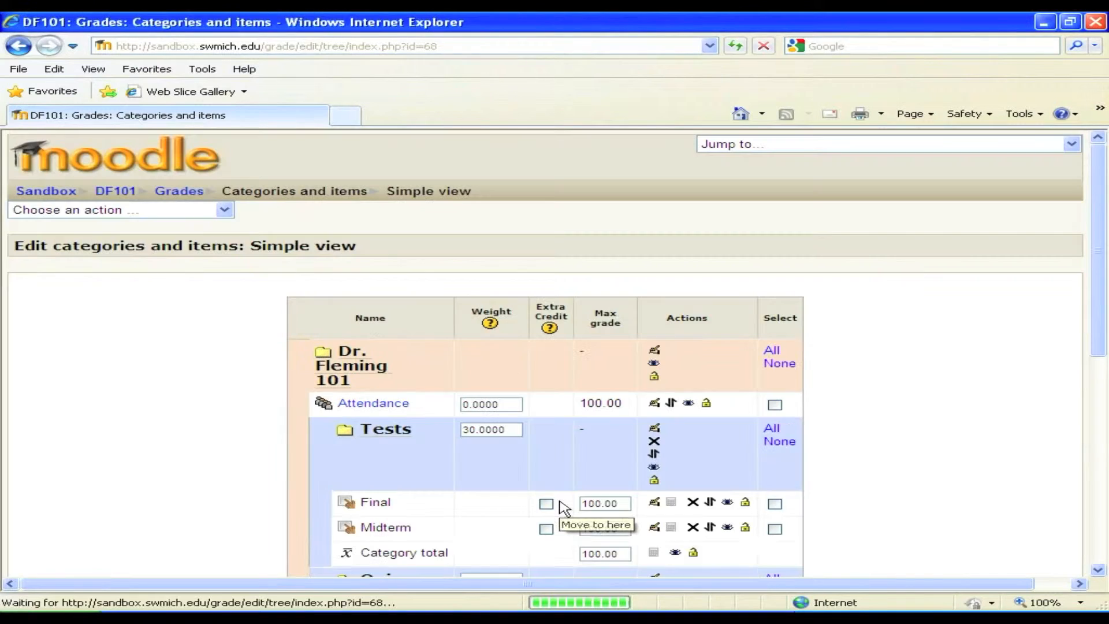
Add a grade item named Quiz 2 to the course gradebook and save it
left_click_drag(1104, 275, 1006, 460)
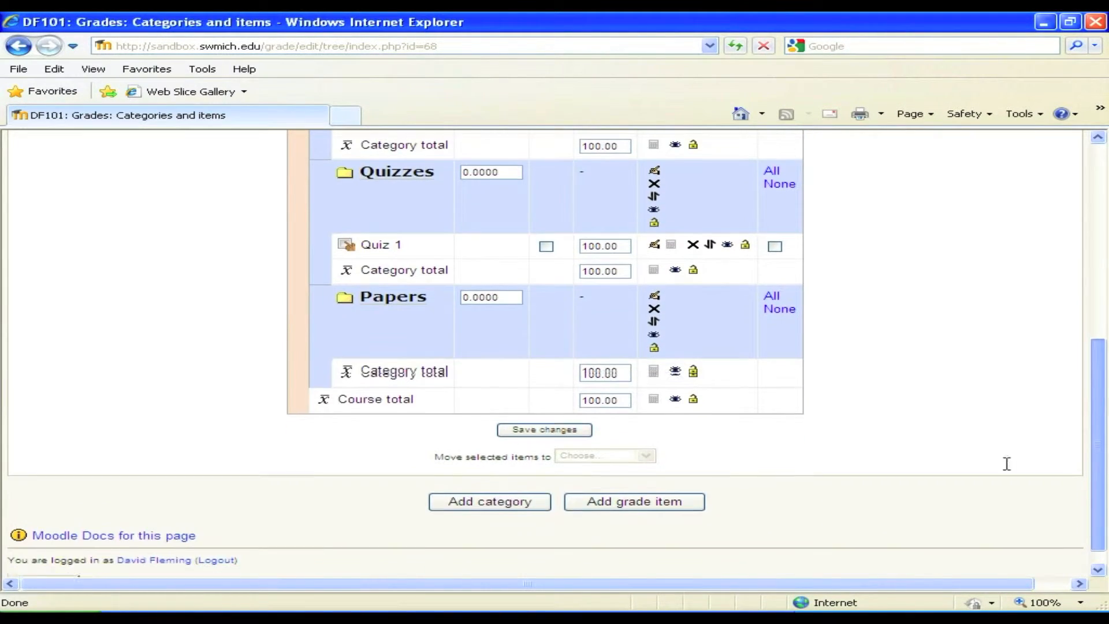
left_click(613, 501)
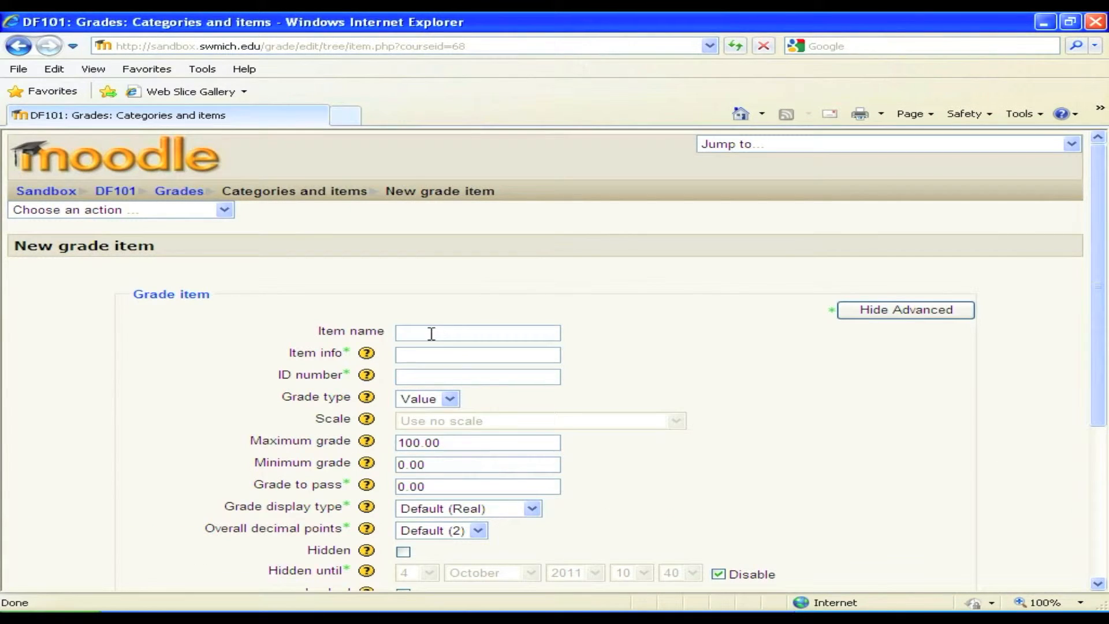
type("Quiz")
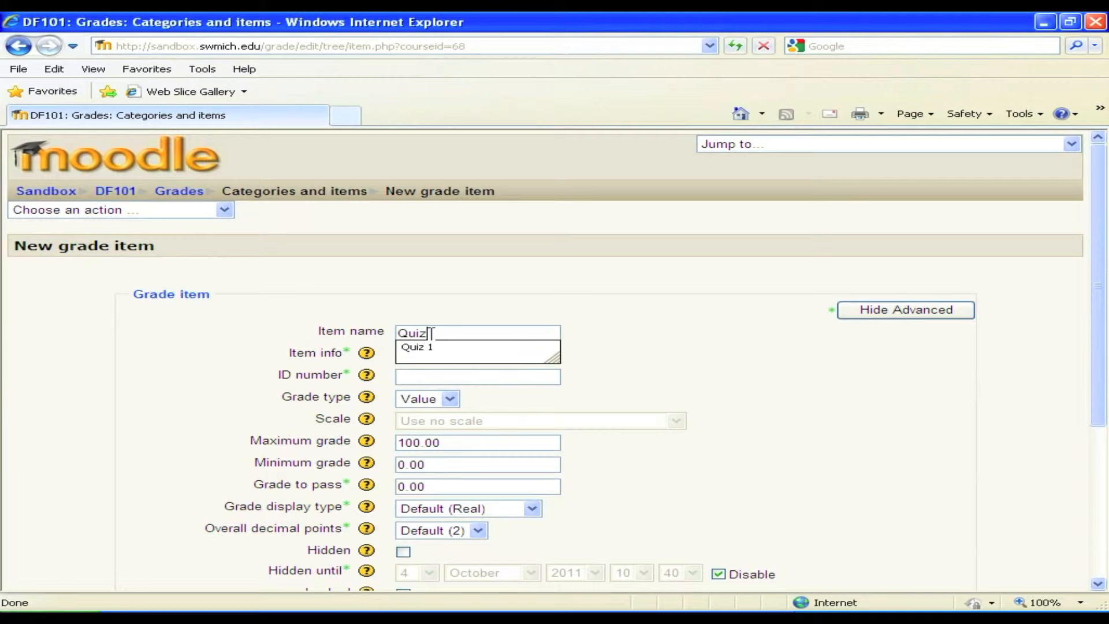
type(" 2")
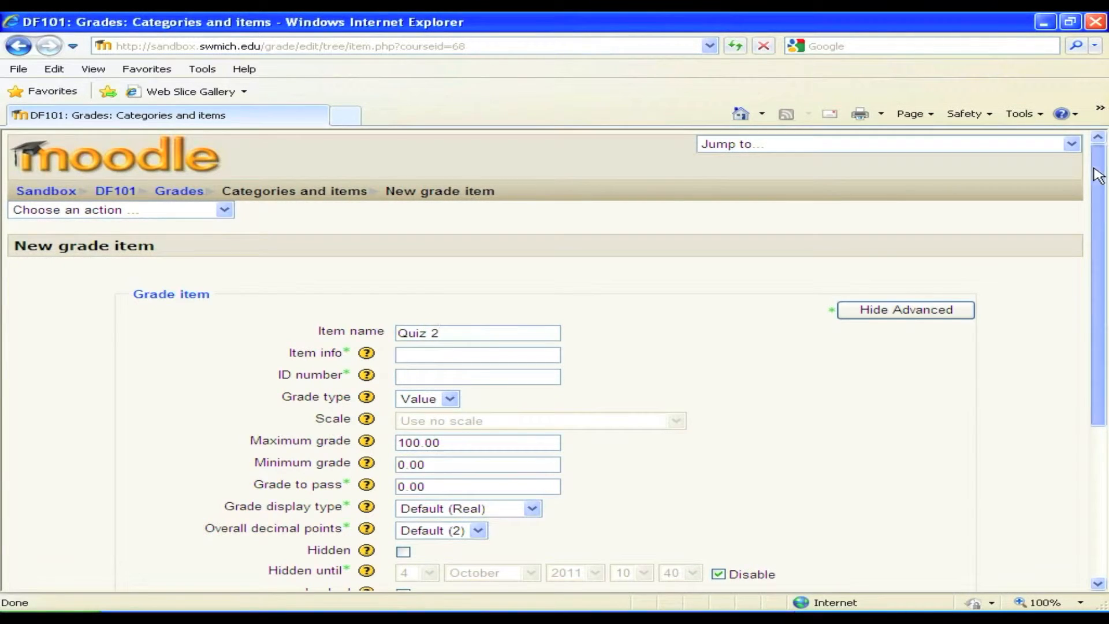
left_click_drag(1097, 168, 1081, 347)
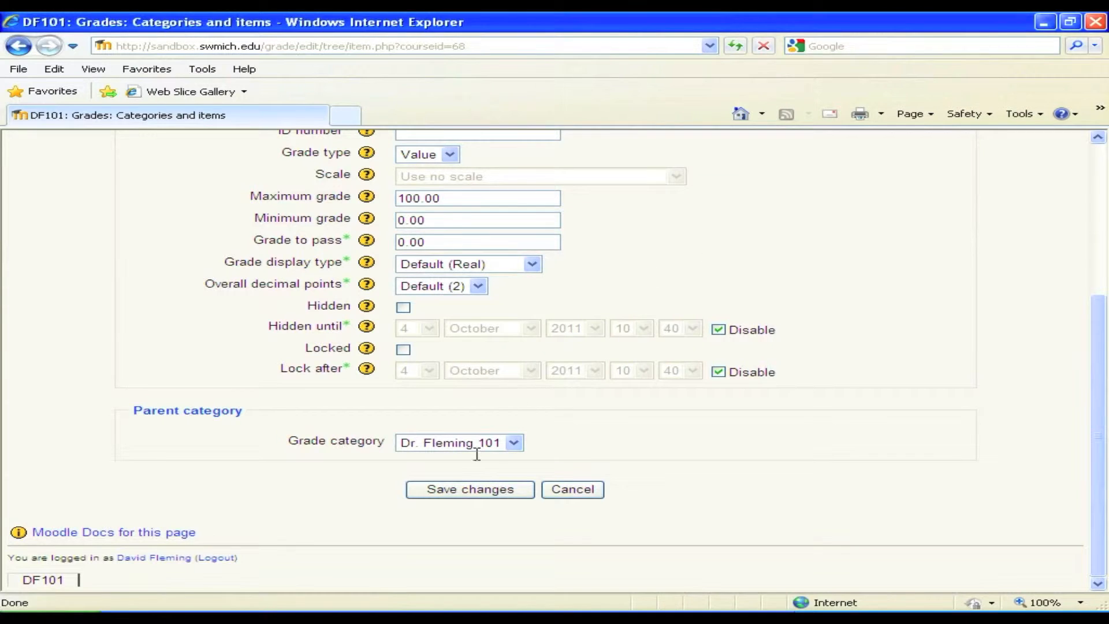
left_click(484, 491)
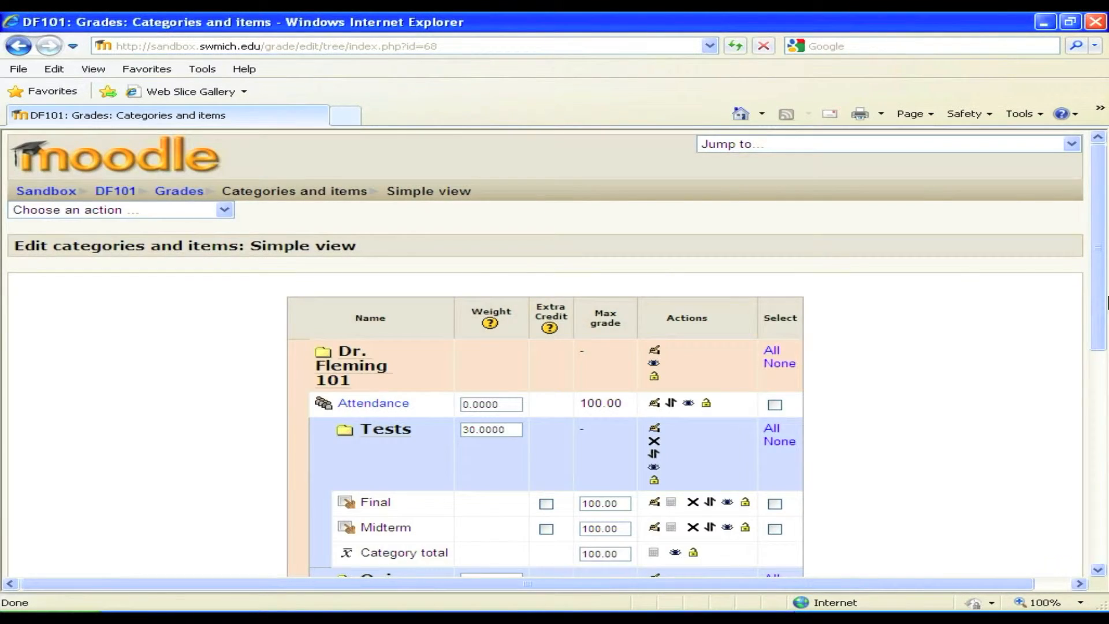
Move the Quiz 2 grade item into the Quizzes category, placing it above Quiz 1
left_click_drag(1105, 249, 1052, 427)
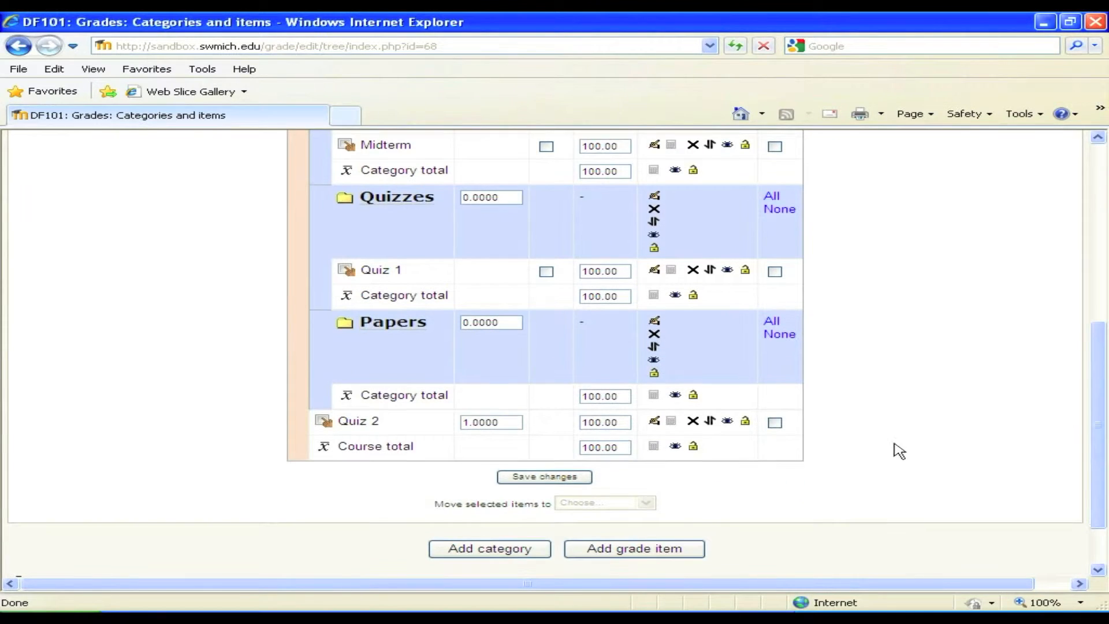
left_click(711, 423)
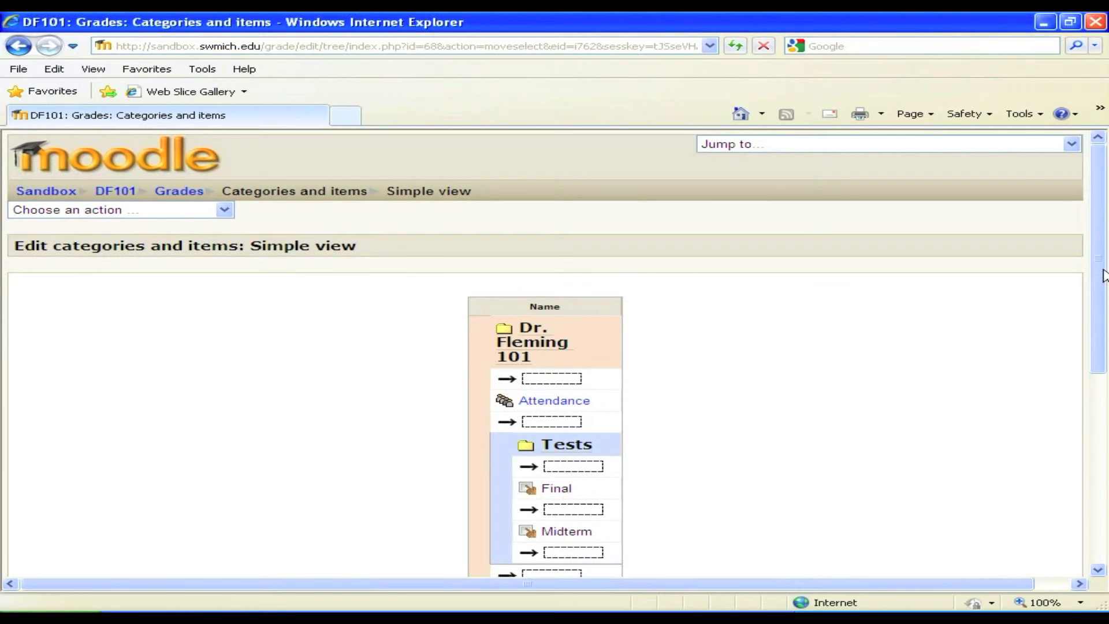
scroll(1065, 414, "down", 5)
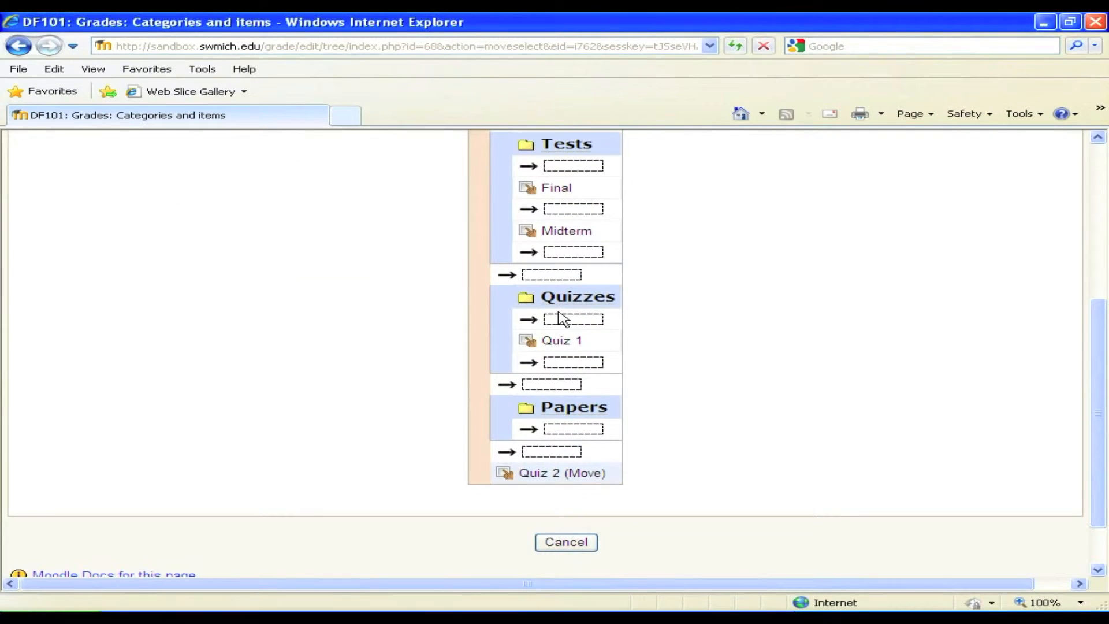
left_click(563, 320)
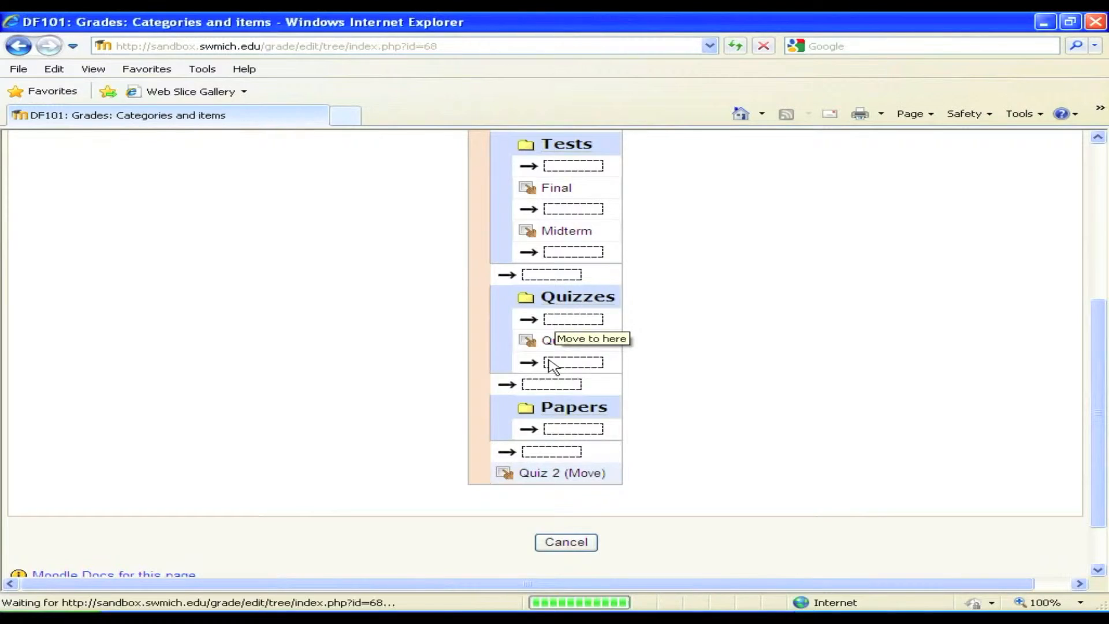
Set the Quizzes category's weight to 20 and save the gradebook changes
left_click_drag(1097, 339, 1075, 415)
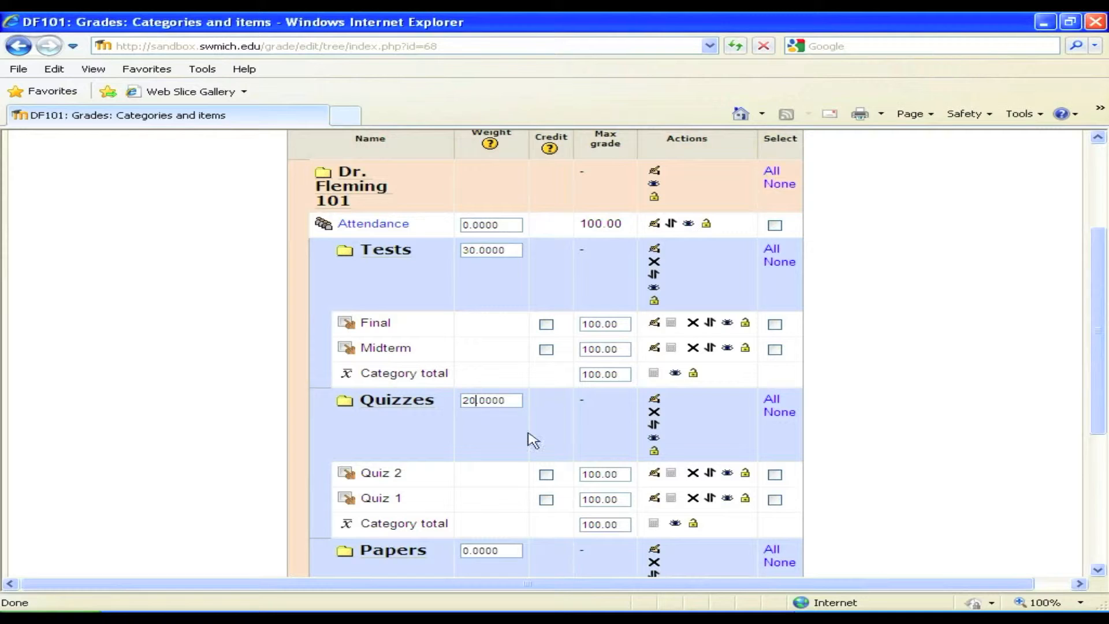
left_click_drag(1102, 378, 1077, 567)
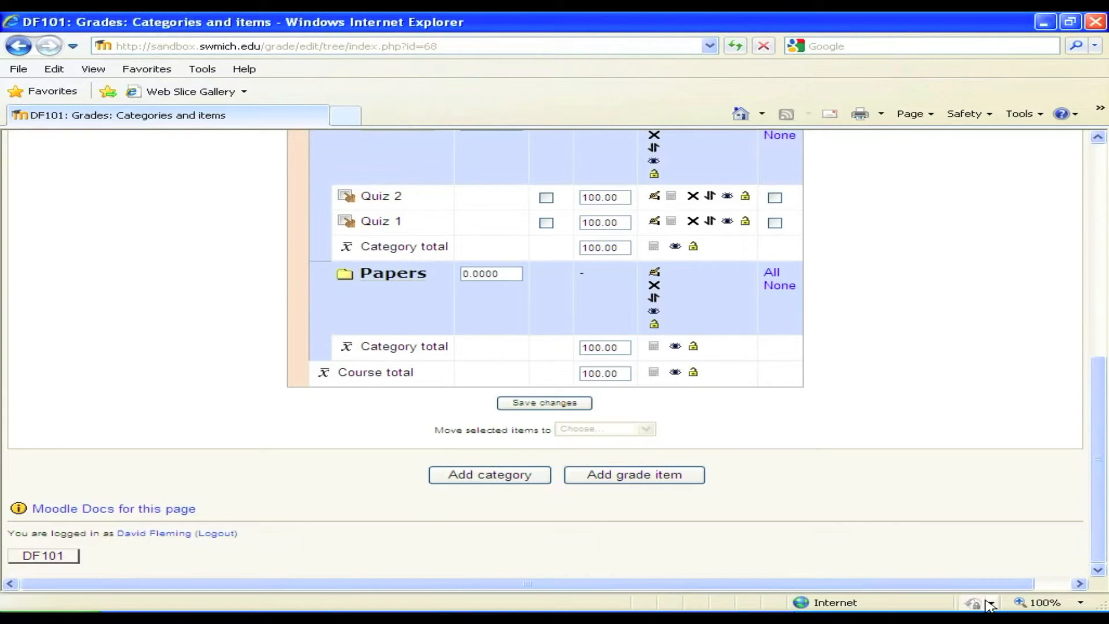
left_click(575, 403)
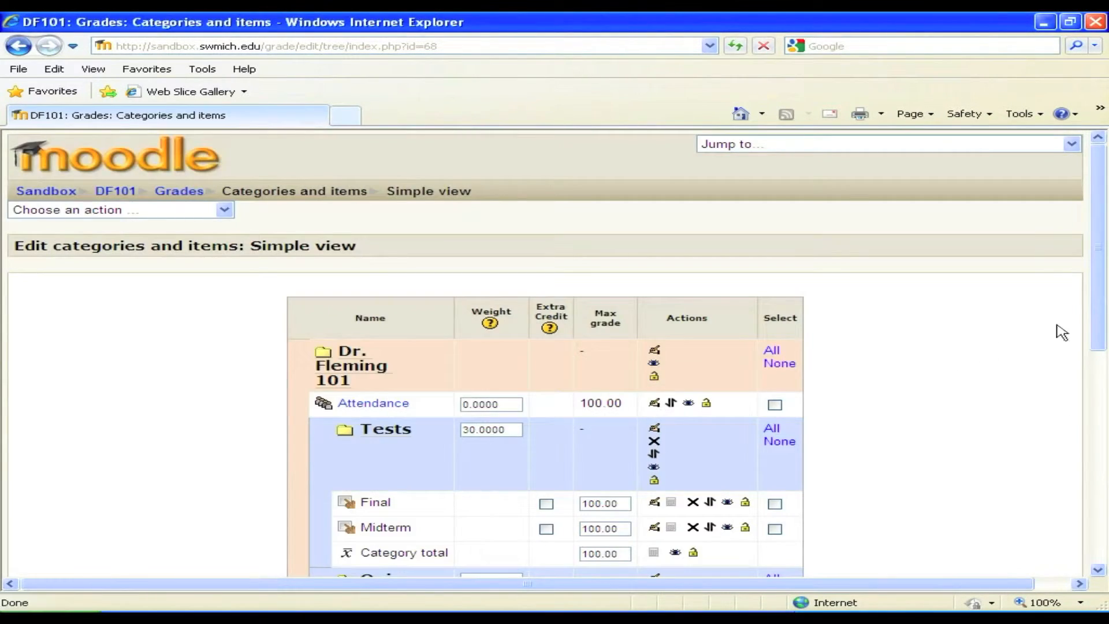
Add a grade item named Paper 1 to the course gradebook and save it
left_click_drag(1092, 272, 1084, 364)
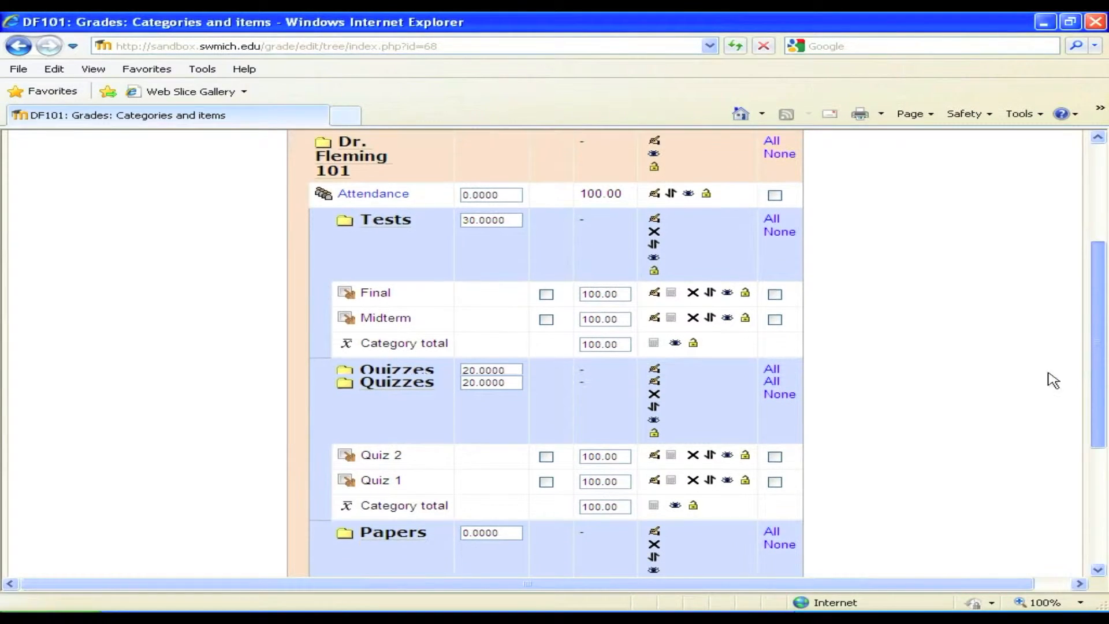
left_click_drag(1101, 315, 1101, 430)
left_click(615, 475)
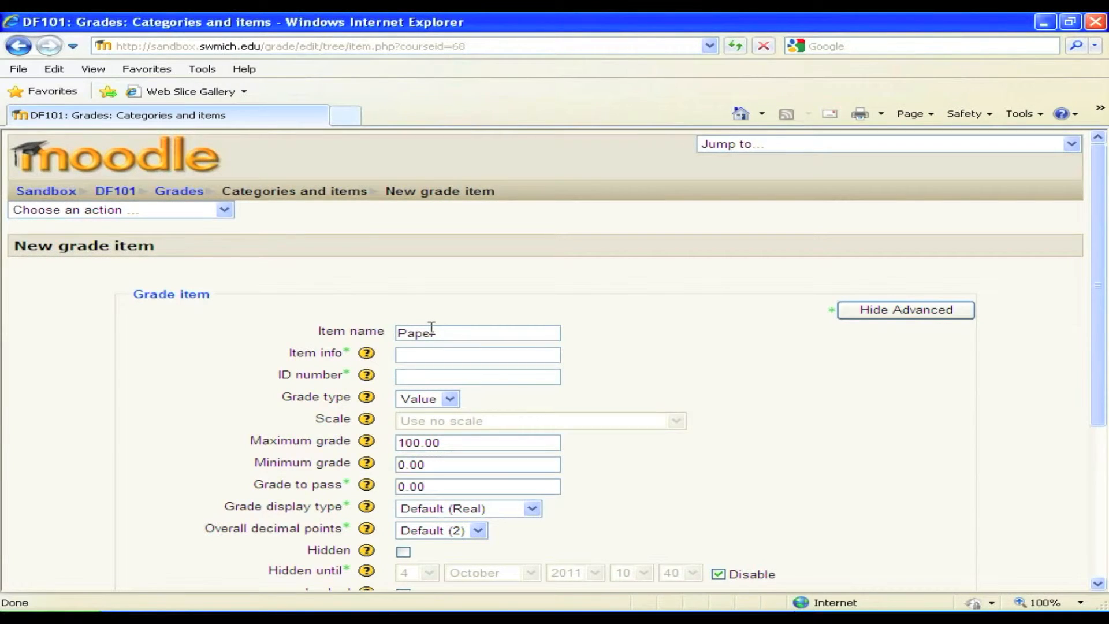
left_click_drag(1103, 298, 1077, 448)
left_click(502, 494)
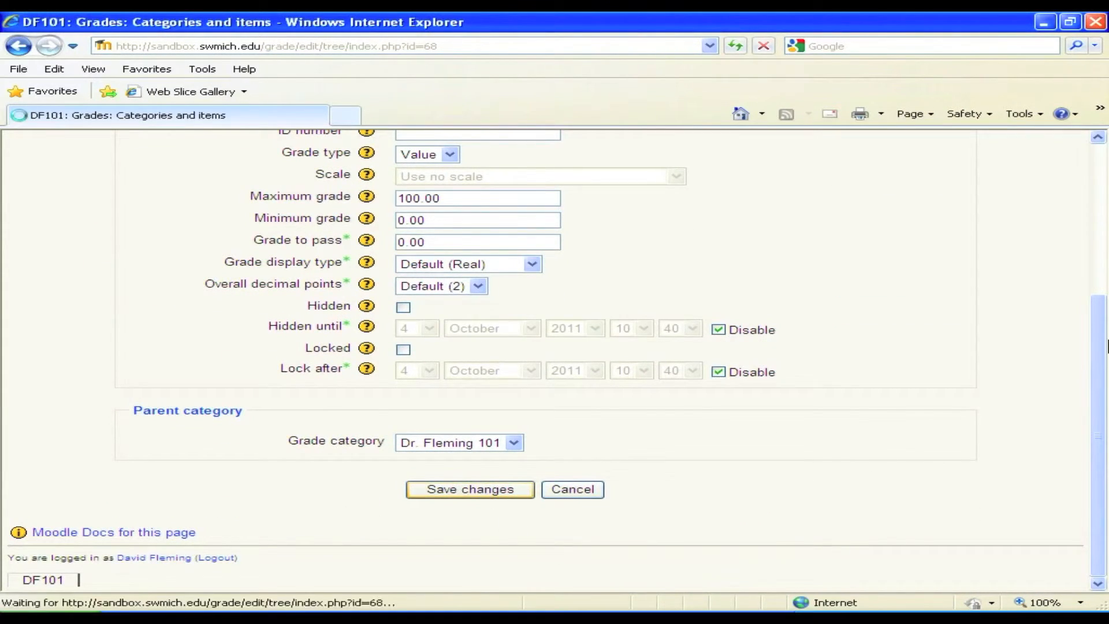
Move the Paper 1 grade item into the Papers category
scroll(1070, 466, "down", 10)
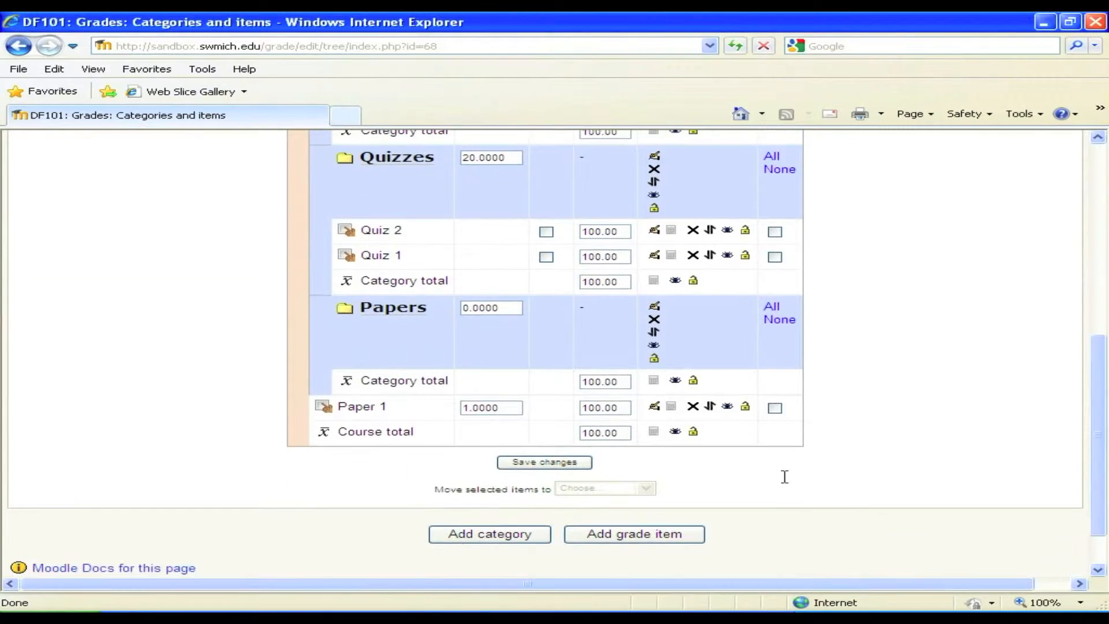
left_click(710, 406)
scroll(1067, 460, "down", 5)
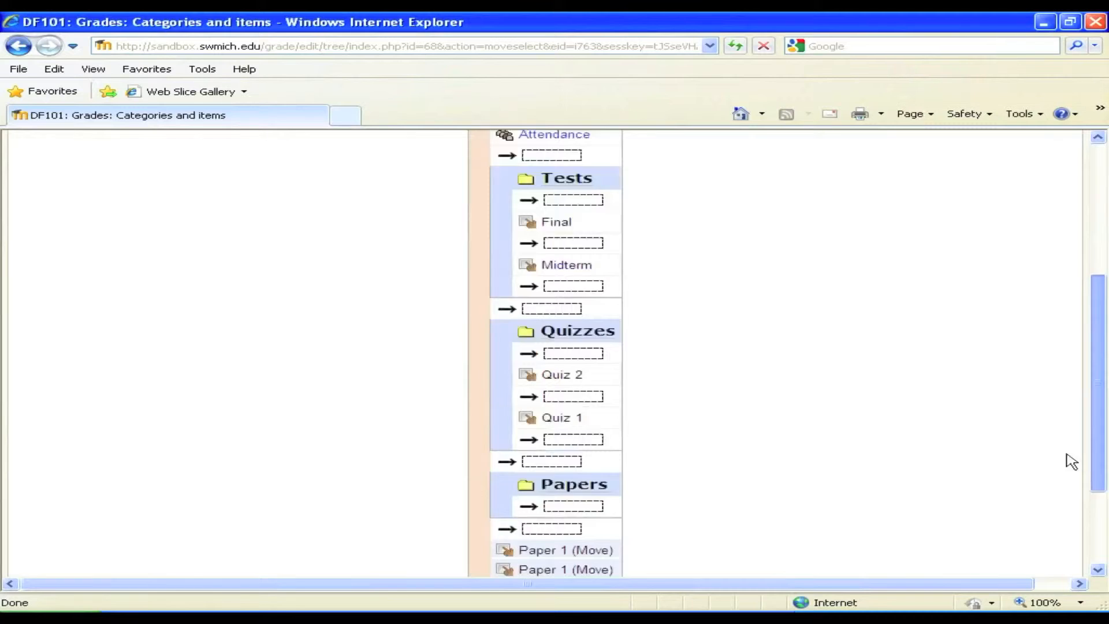
left_click(576, 429)
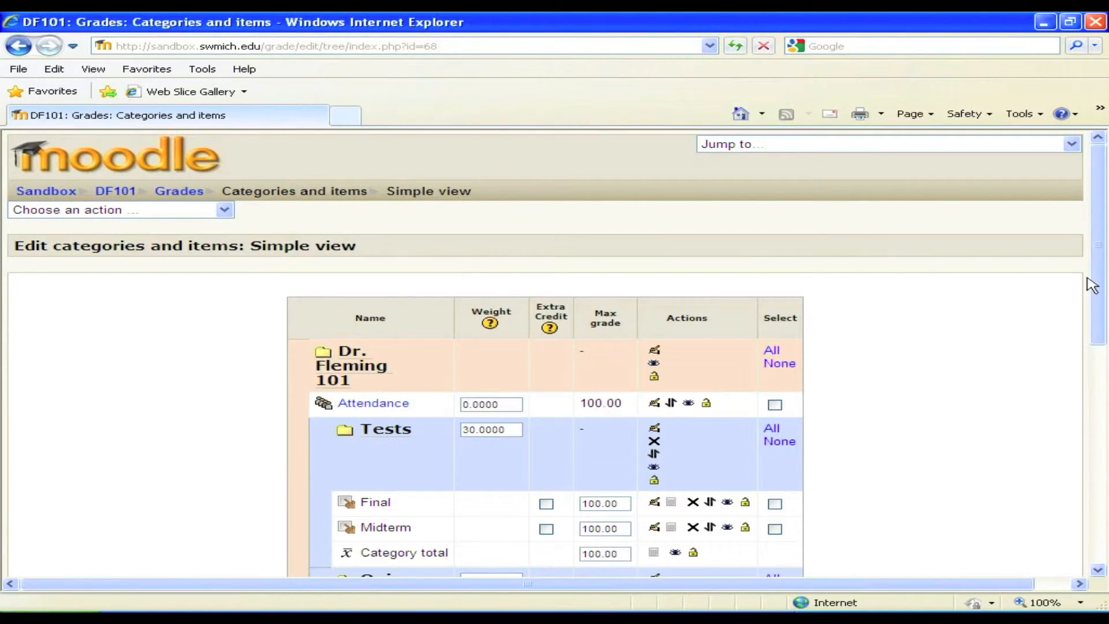
Add a grade item named Paper 2 to the course gradebook and save it
scroll(1089, 280, "down", 6)
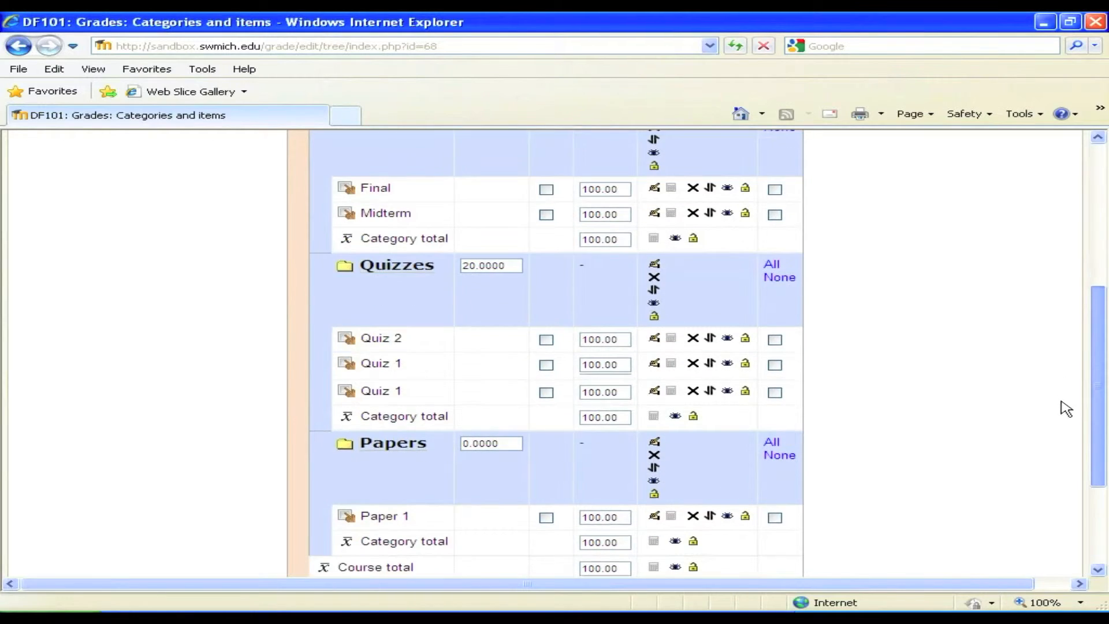
left_click_drag(1062, 426, 1035, 449)
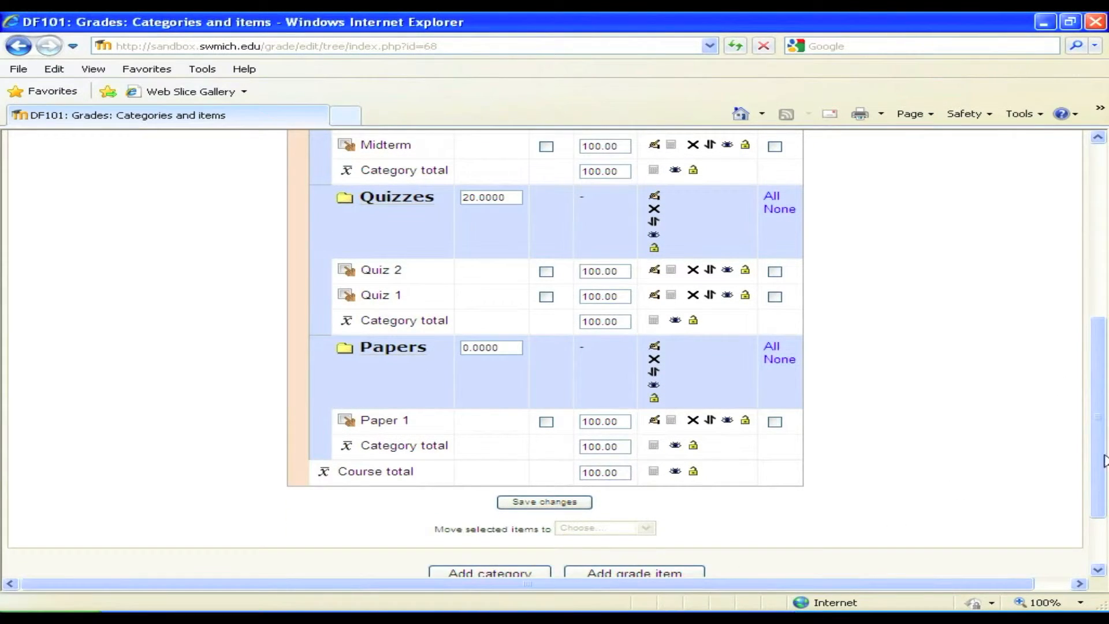
scroll(1103, 418, "down", 2)
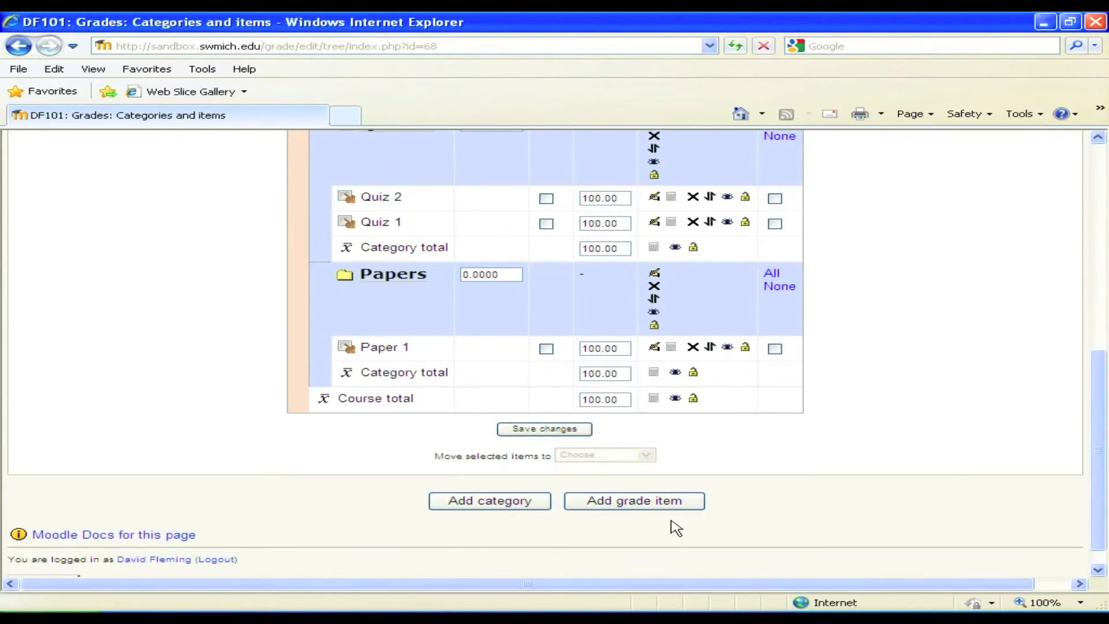
left_click(647, 502)
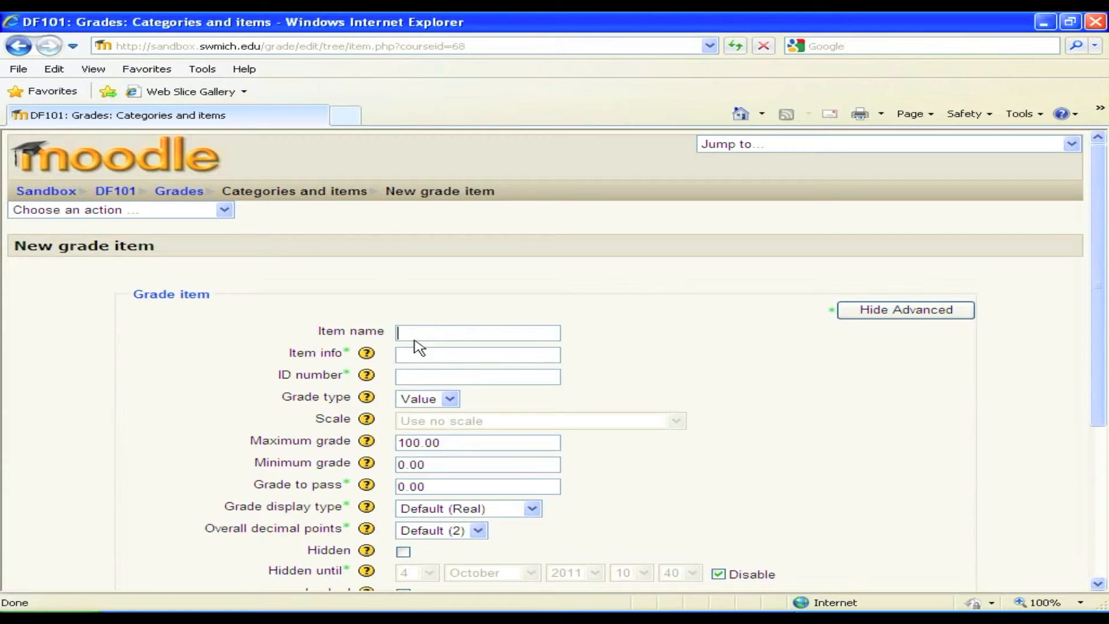
type("Pape")
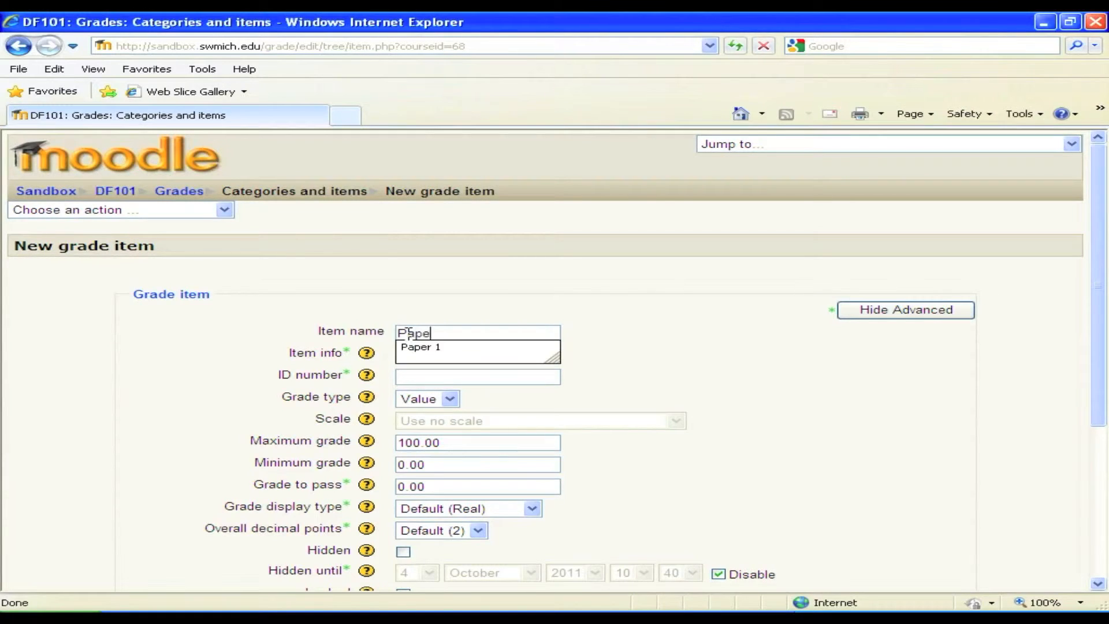
type("r 2")
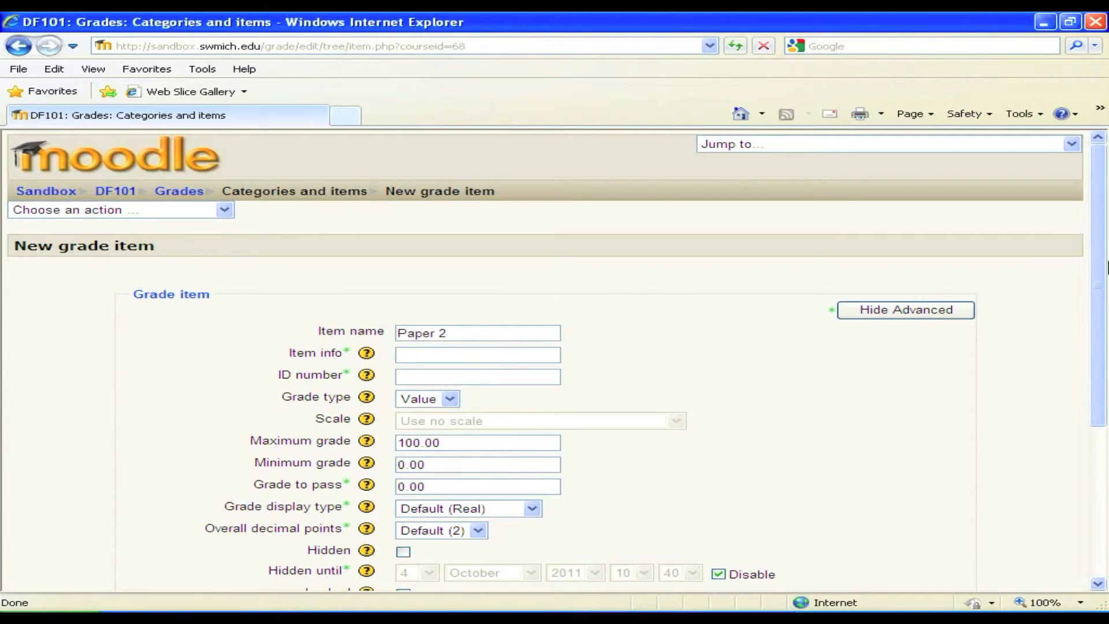
scroll(1085, 289, "down", 5)
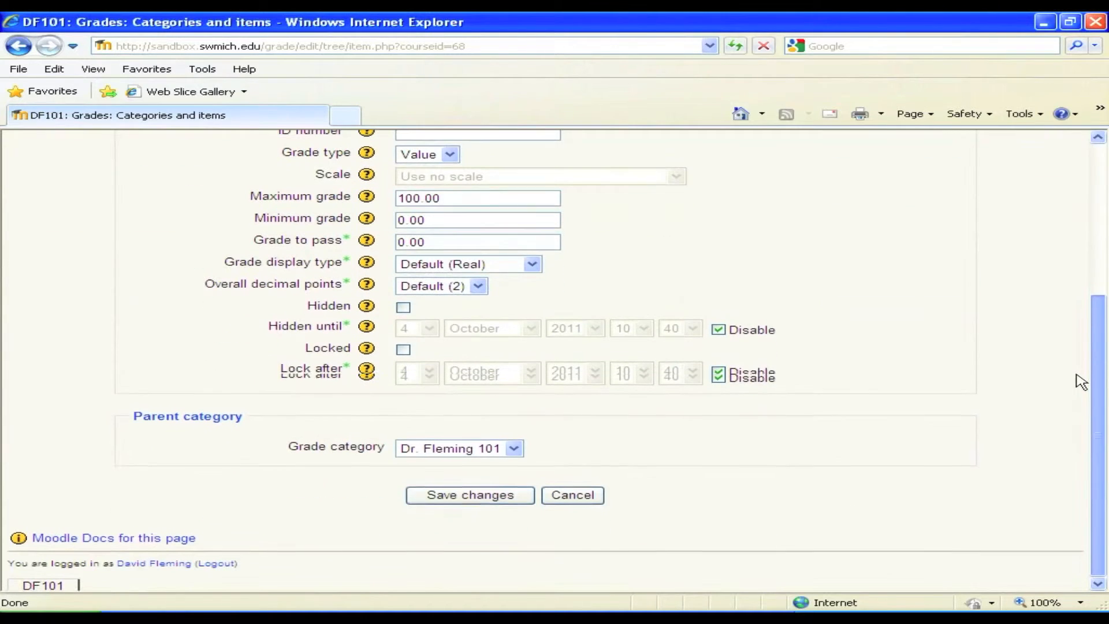
left_click(466, 490)
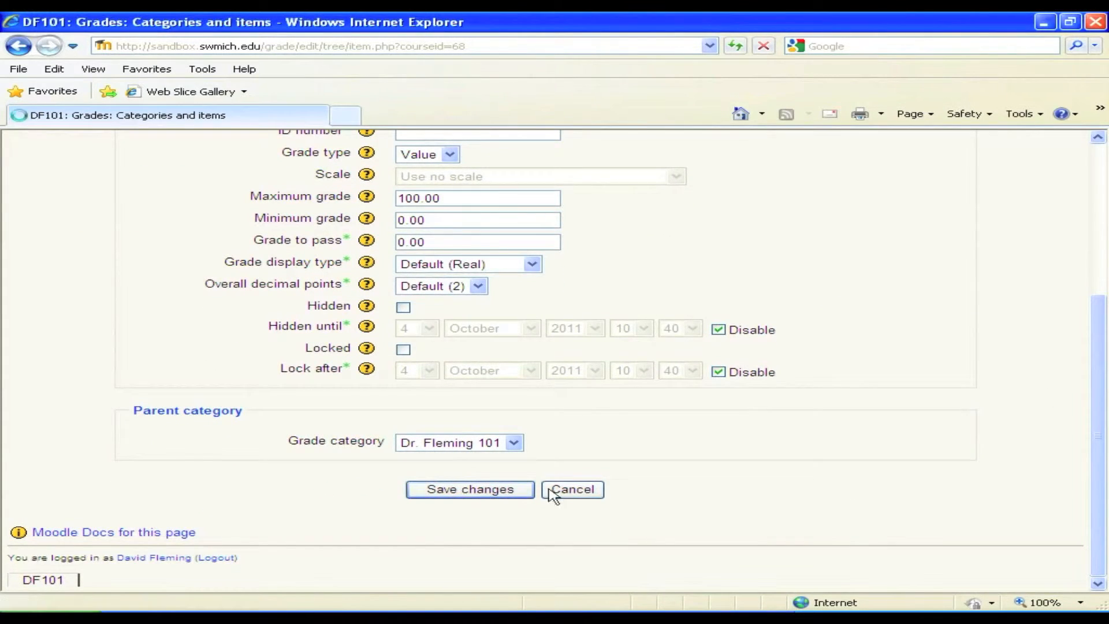
key("ctrl+a")
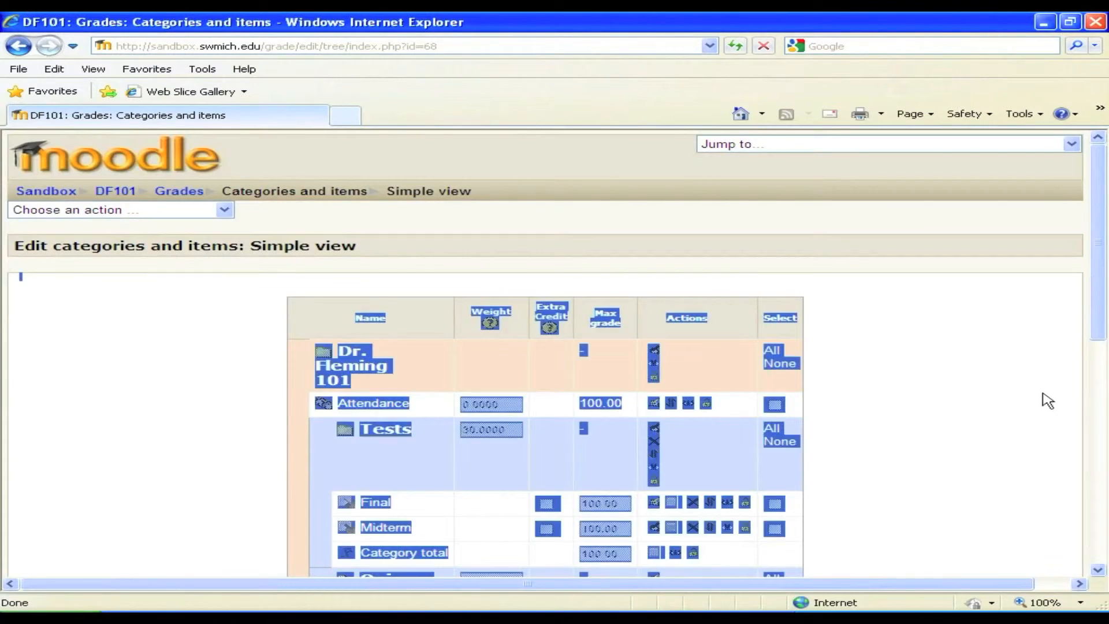
left_click(1026, 428)
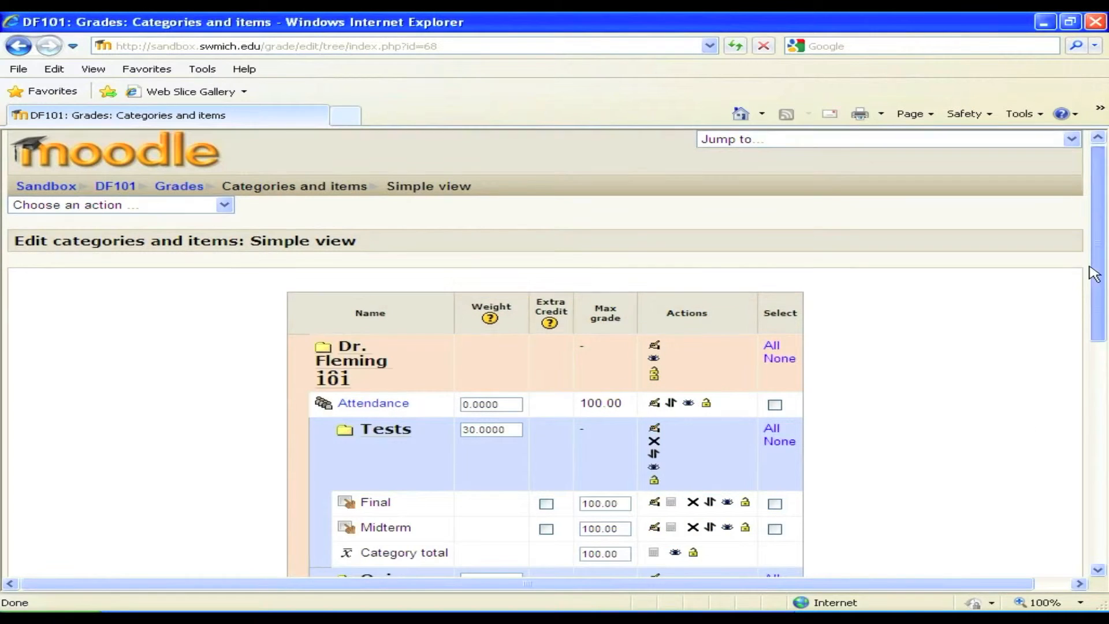
Move the Paper 2 grade item into the Papers category, placing it above Paper 1
scroll(1101, 279, "down", 10)
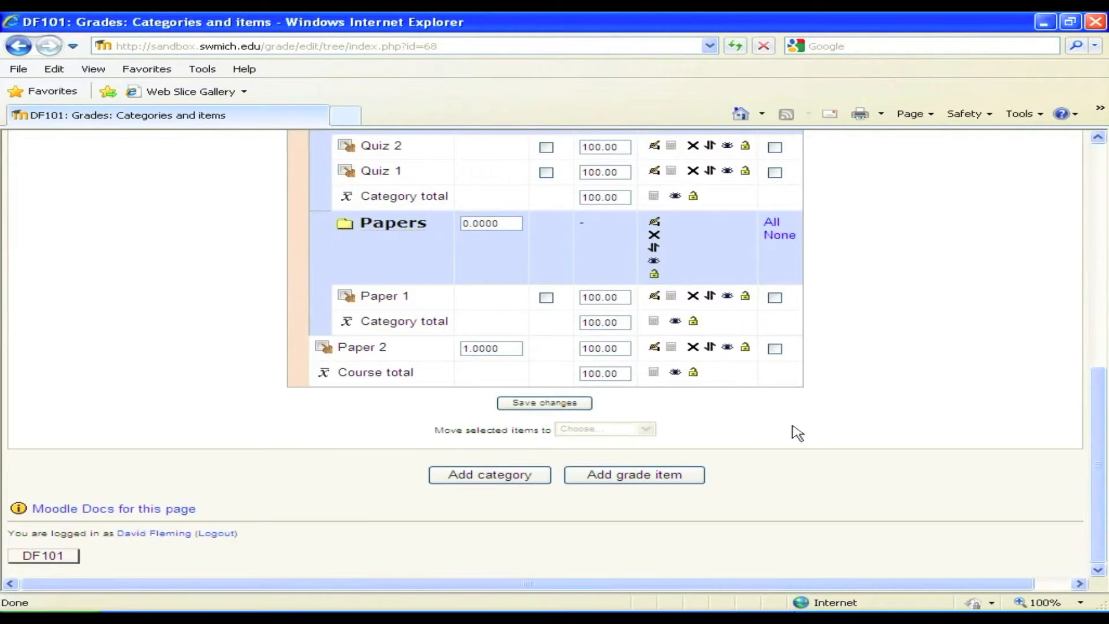
left_click(710, 347)
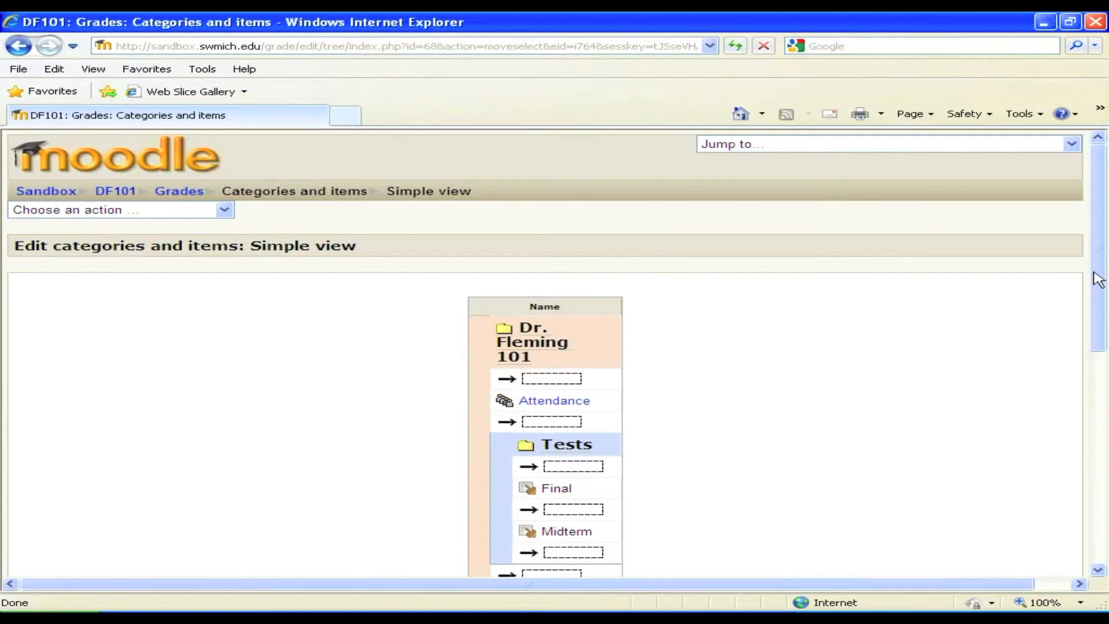
left_click_drag(1096, 274, 1048, 445)
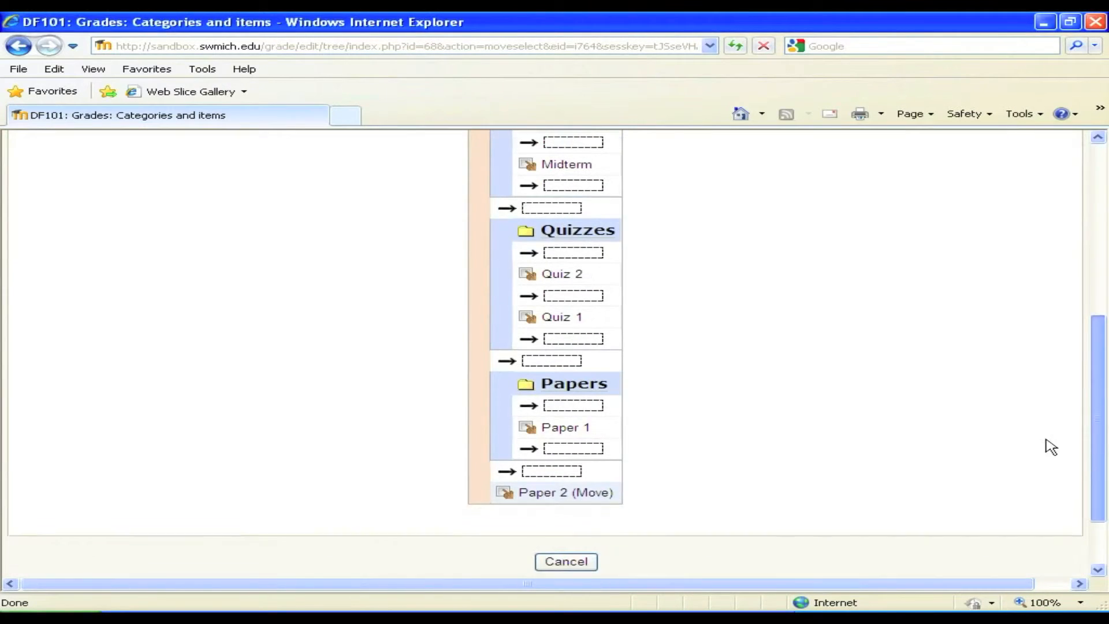
left_click(555, 412)
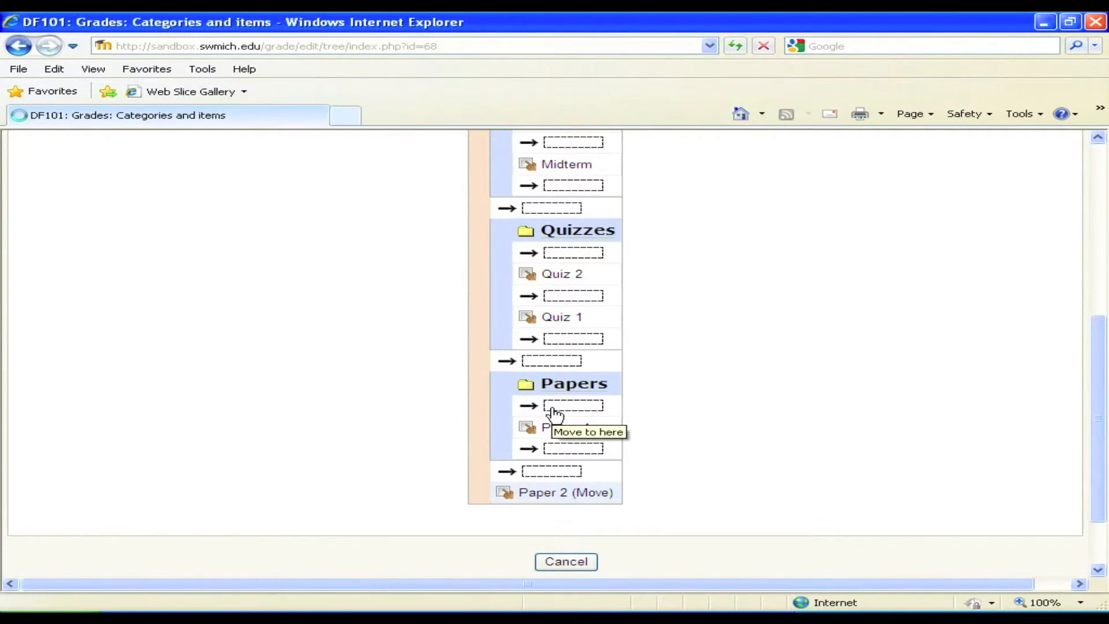
Set the Papers category's weight to 40 and save the gradebook changes
left_click_drag(1101, 321, 1065, 470)
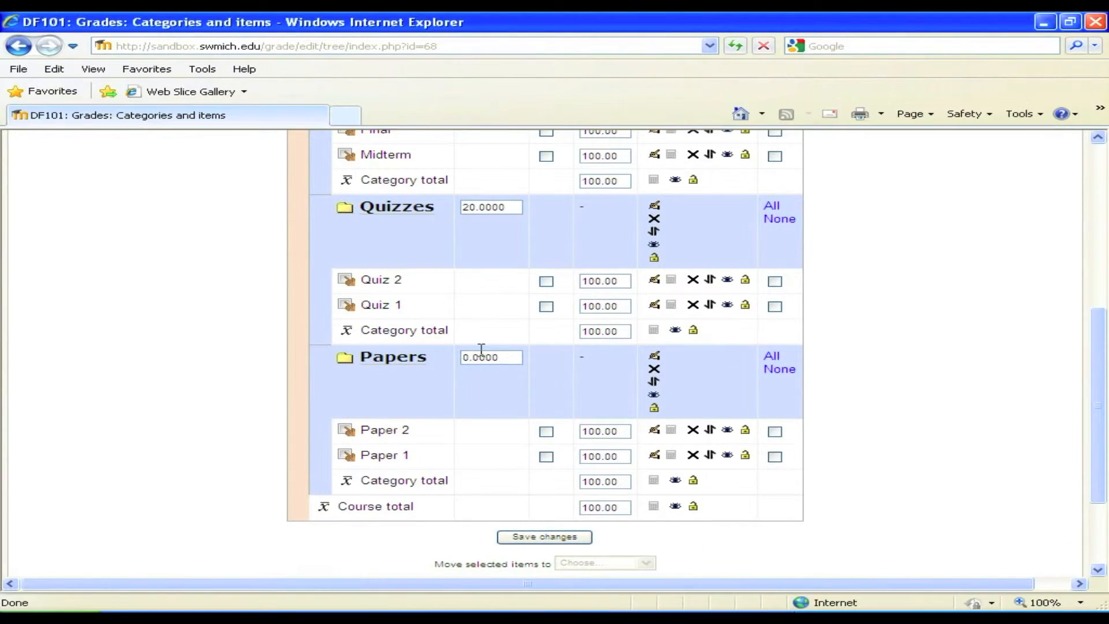
left_click(465, 361)
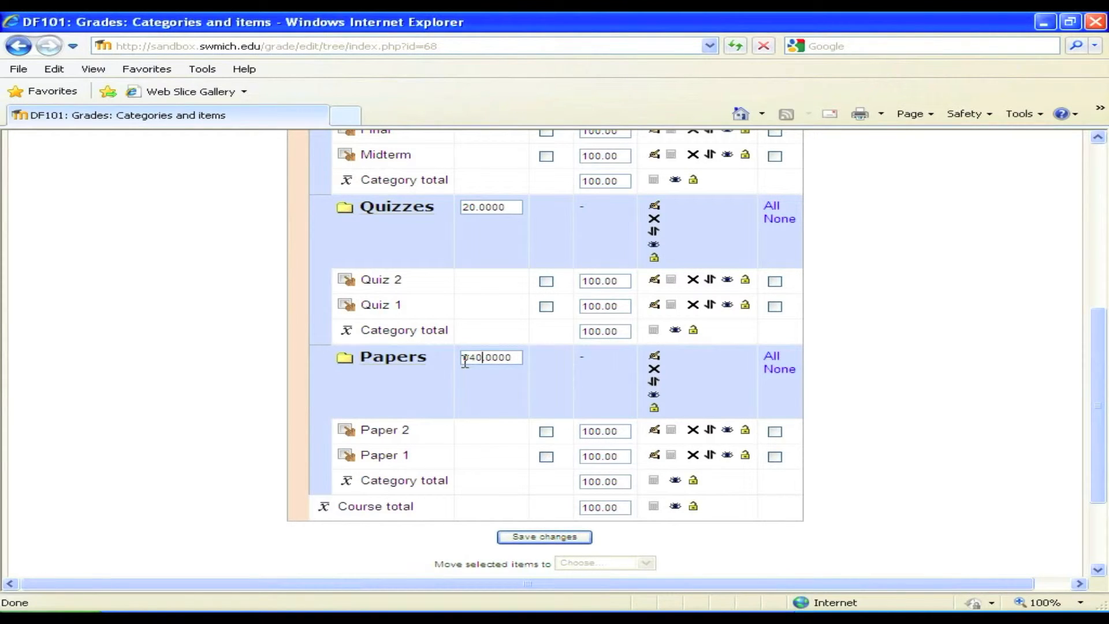
key("BackSpace")
key("BackSpace")
key("BackSpace")
key("BackSpace")
left_click(544, 537)
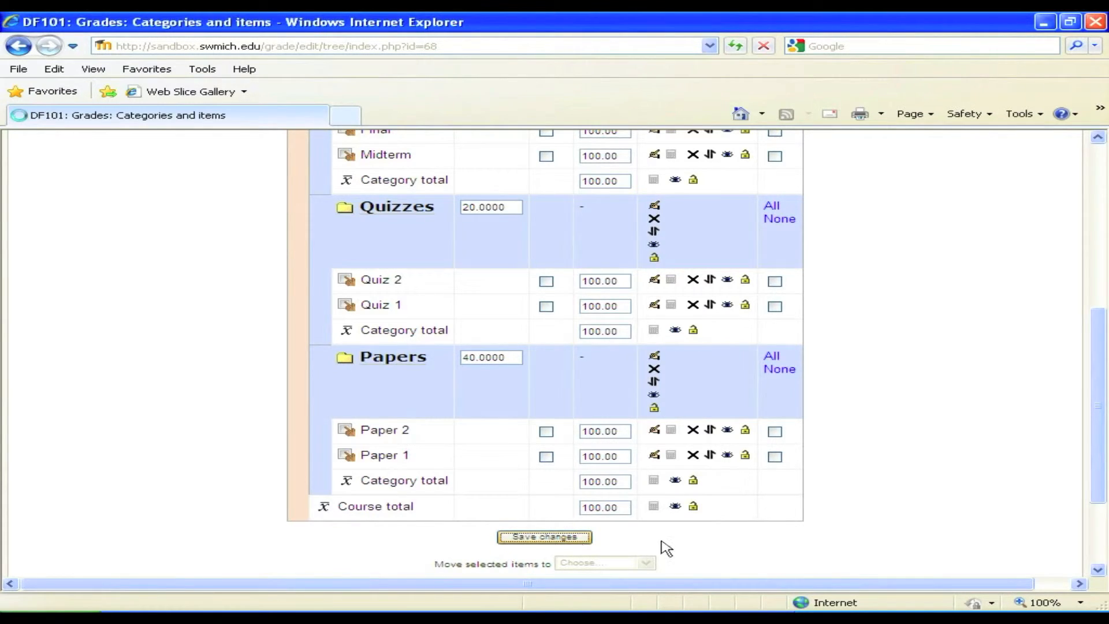
Open the course's Grader report to view the student grades by category
left_click_drag(1103, 193, 1070, 395)
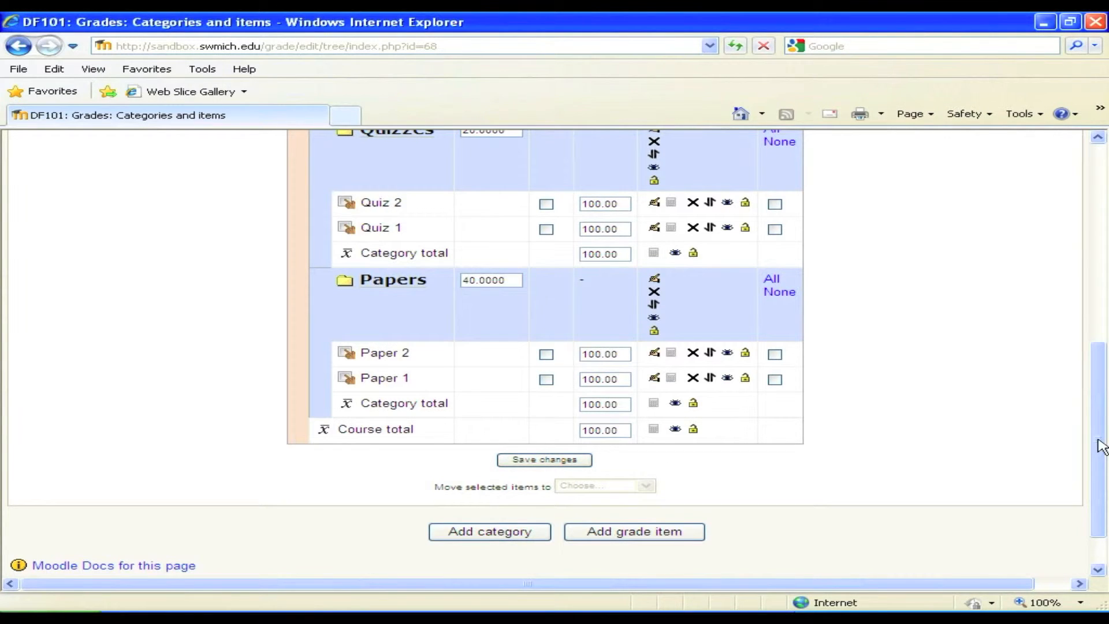
scroll(867, 318, "up", 8)
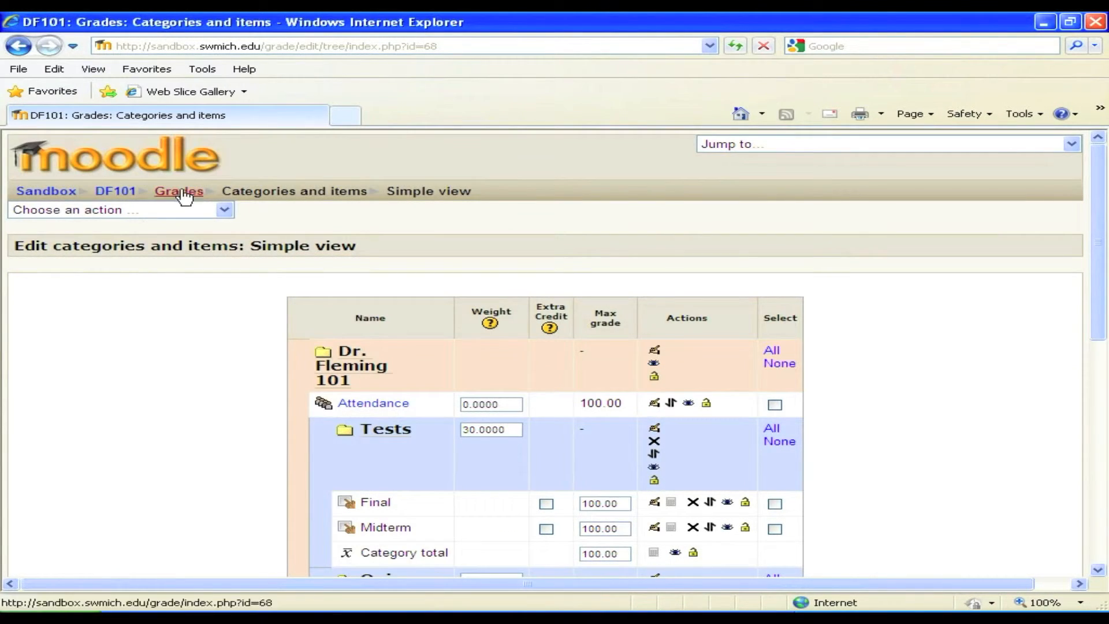
left_click(179, 195)
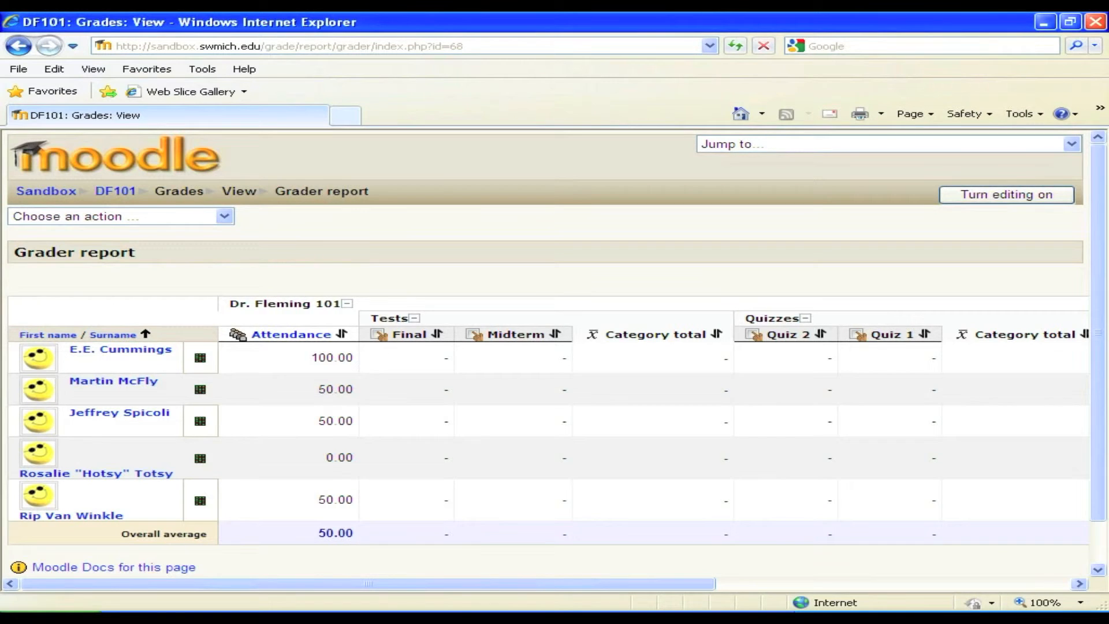
left_click_drag(685, 585, 565, 588)
left_click(224, 217)
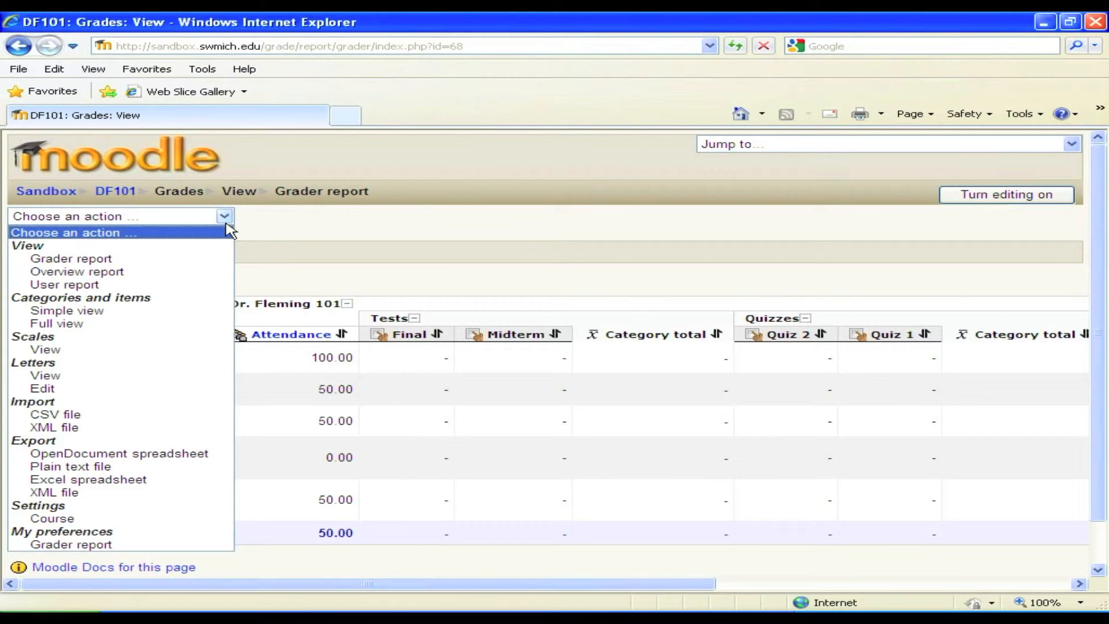
left_click(99, 260)
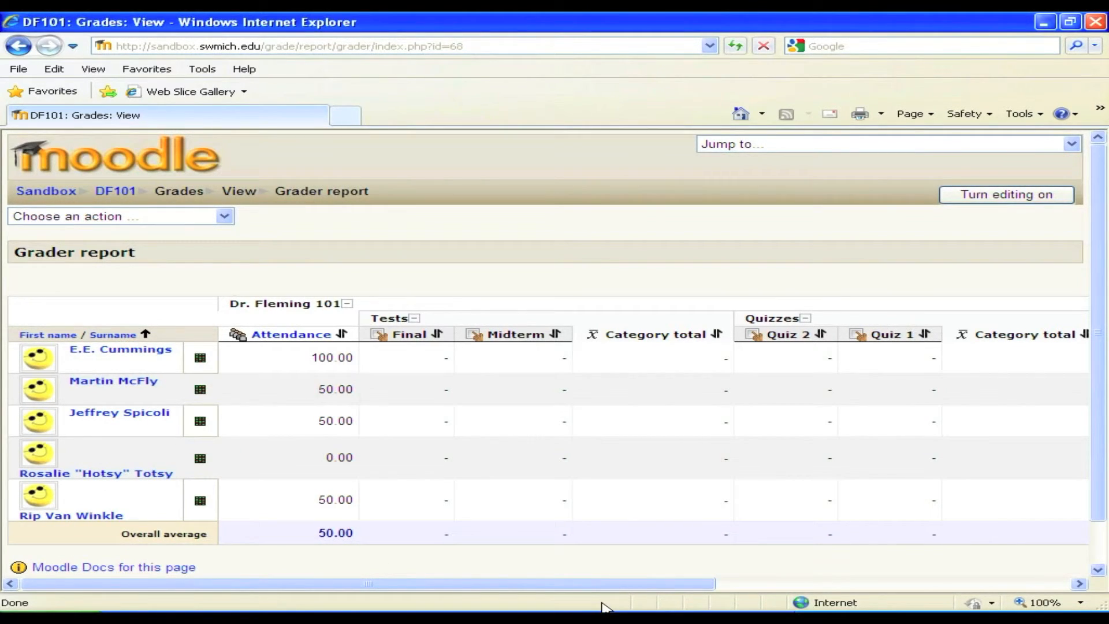
Turn on editing and enter the first student's grades: Final 88, Midterm 79, Quiz 2 90 and Quiz 1 77
left_click(1049, 196)
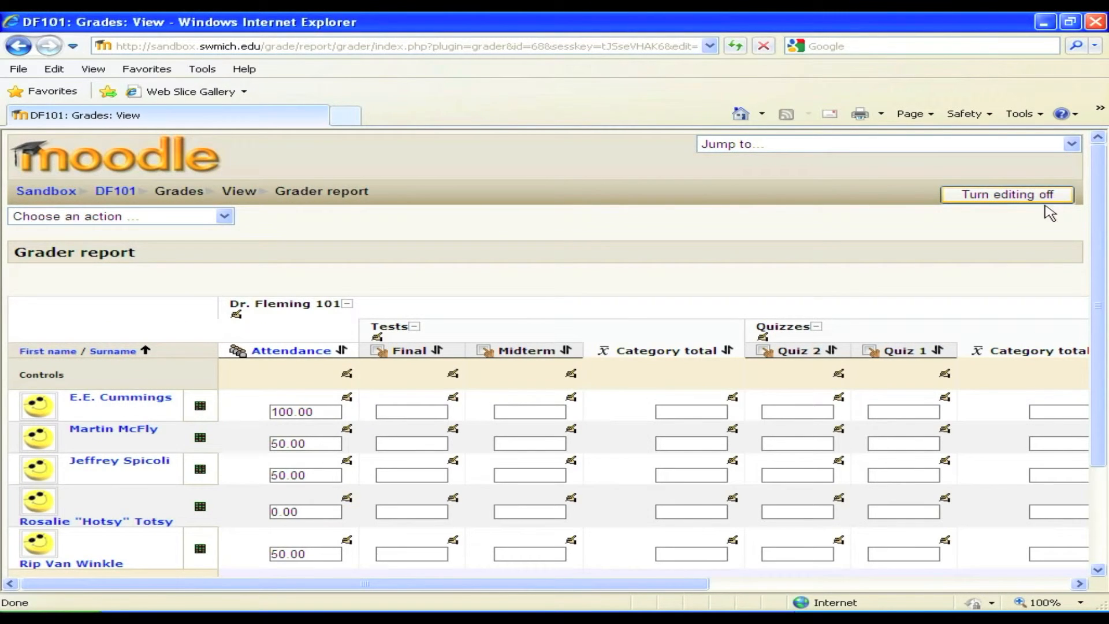
scroll(1101, 218, "down", 2)
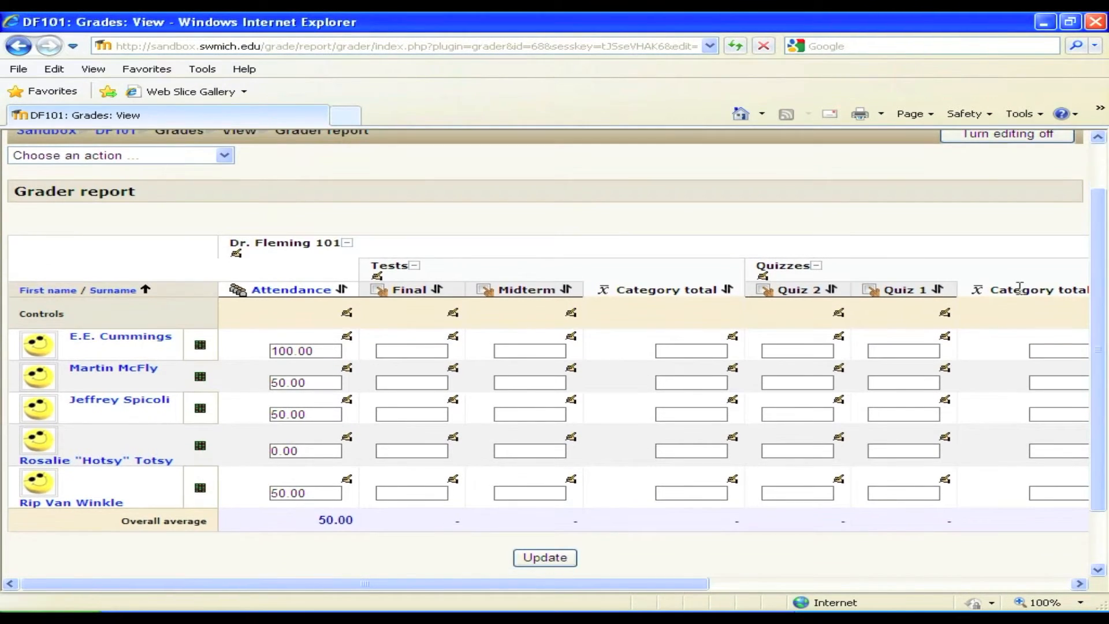
left_click(404, 350)
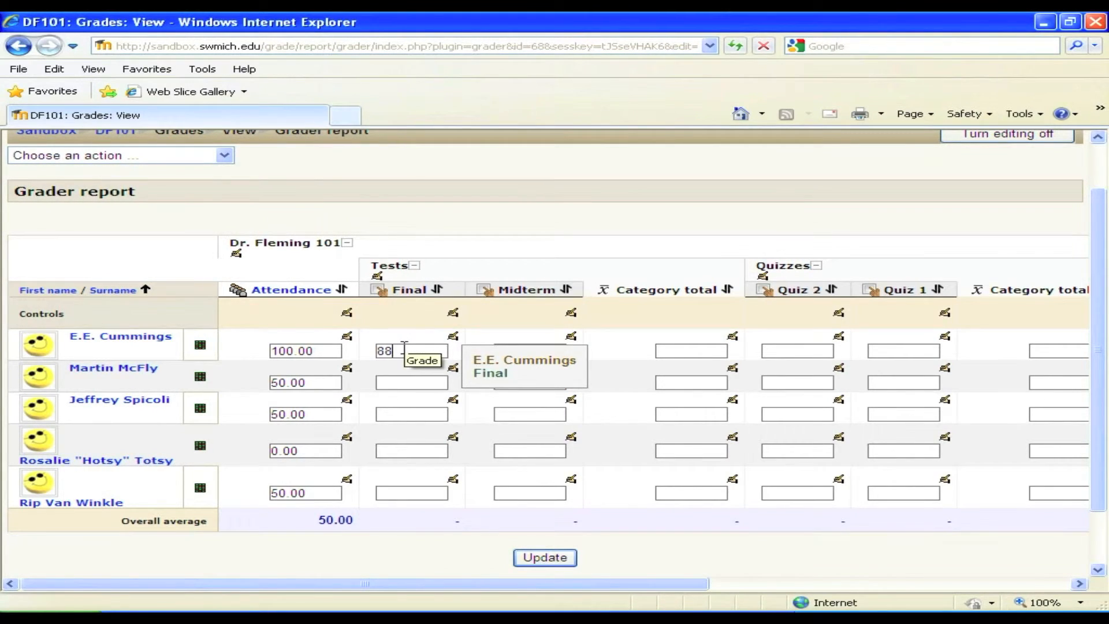
type("88")
left_click(551, 348)
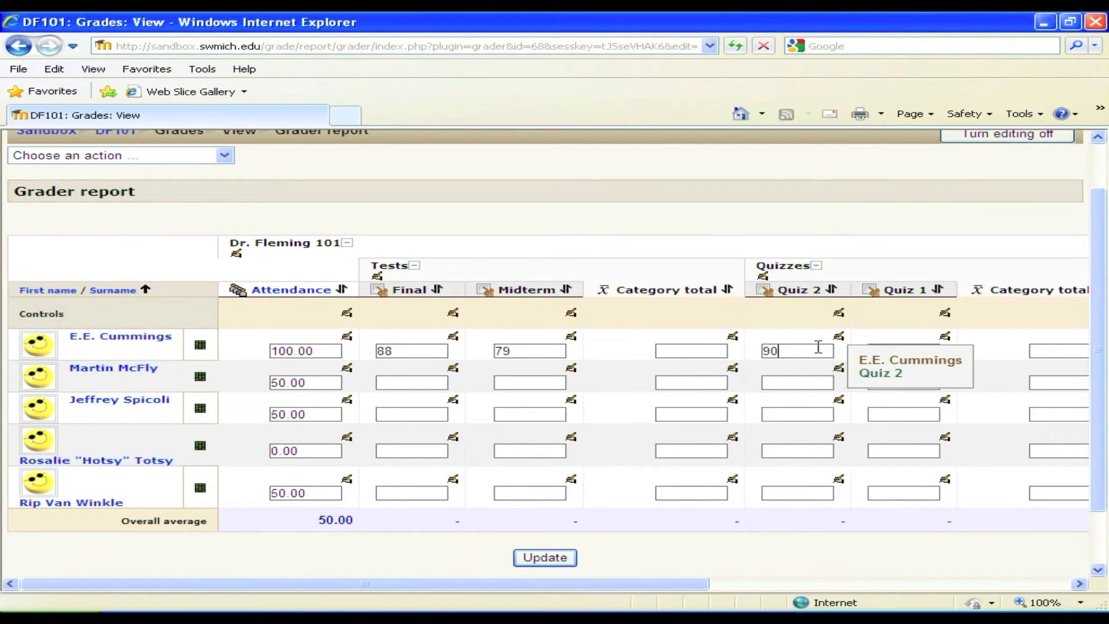
left_click(900, 350)
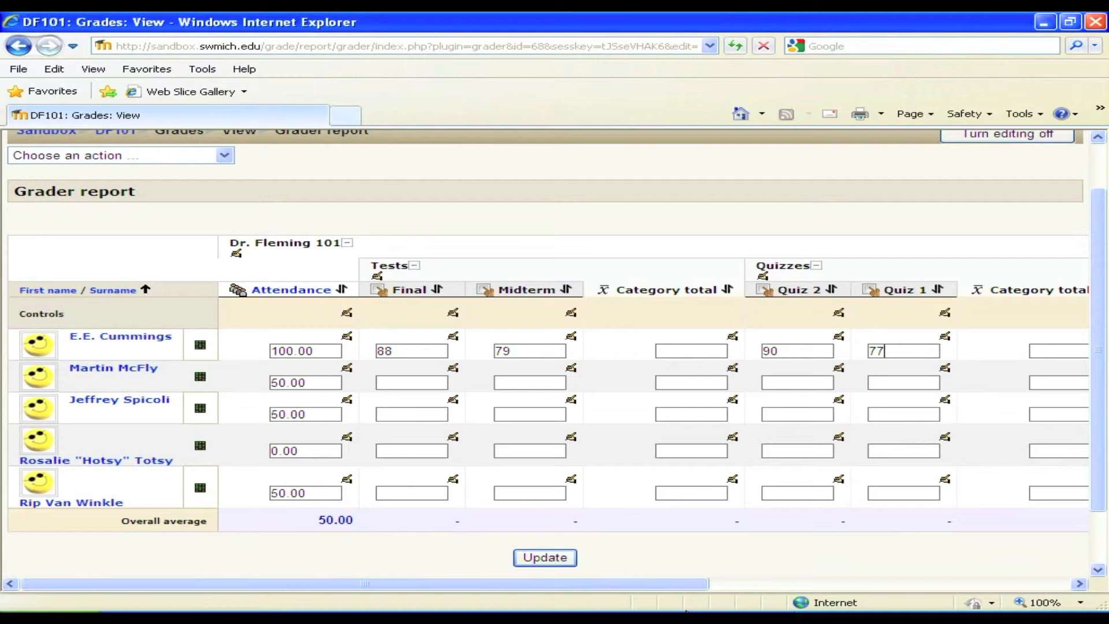
Enter the first student's paper grades, Paper 2 as 85 and Paper 1 as 92, and update the grader report
left_click_drag(674, 585, 961, 599)
left_click(702, 351)
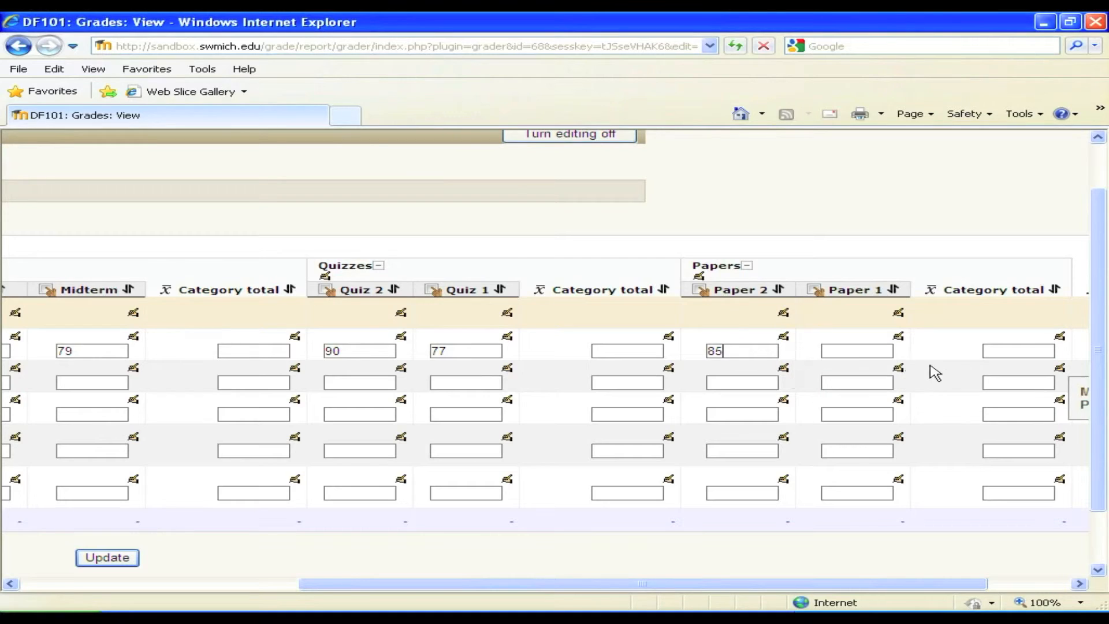
left_click(859, 353)
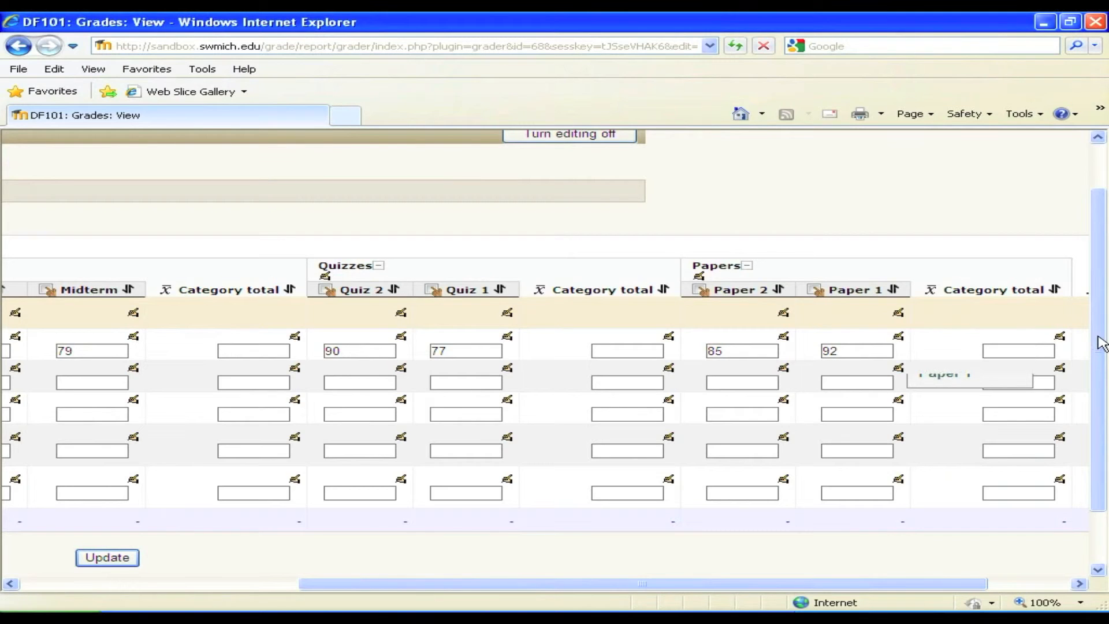
left_click(859, 619)
left_click_drag(853, 585, 961, 588)
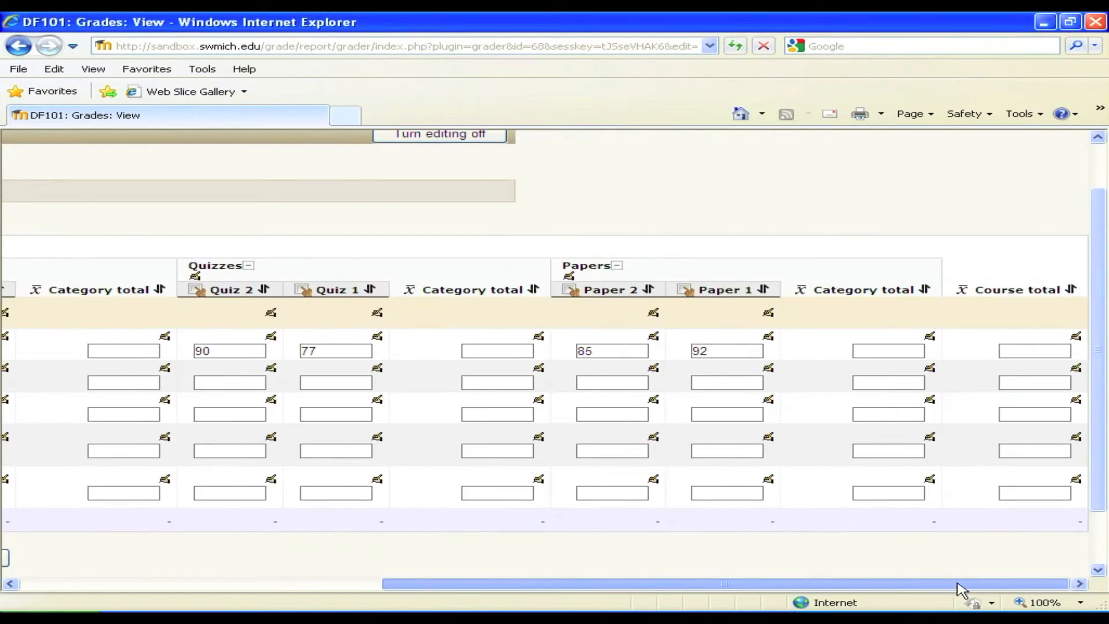
scroll(1104, 386, "down", 2)
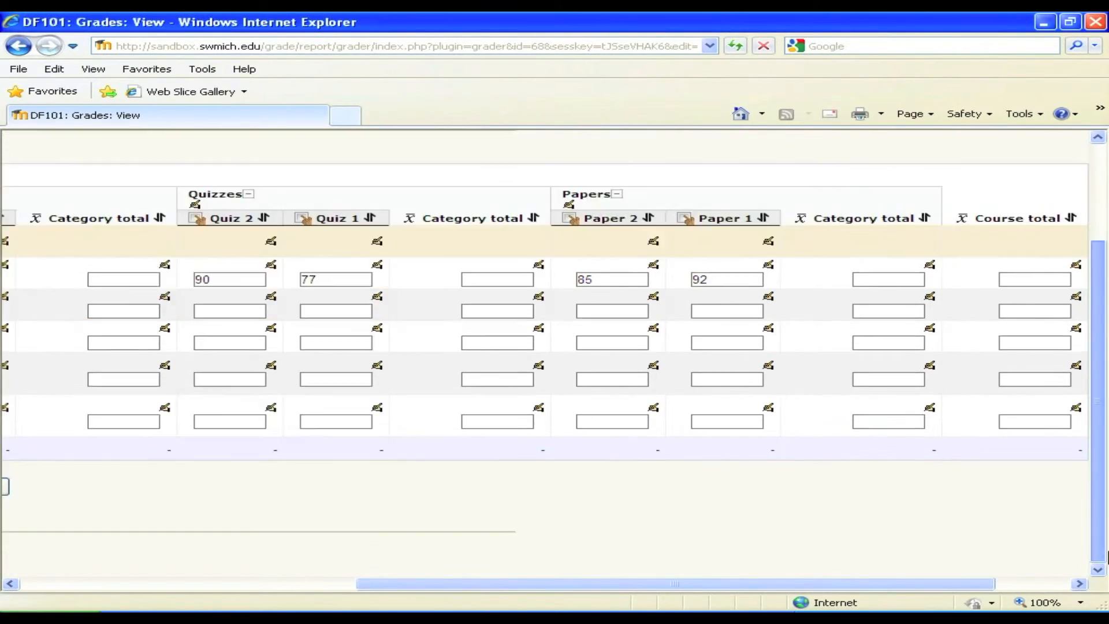
left_click_drag(973, 586, 310, 590)
left_click(554, 488)
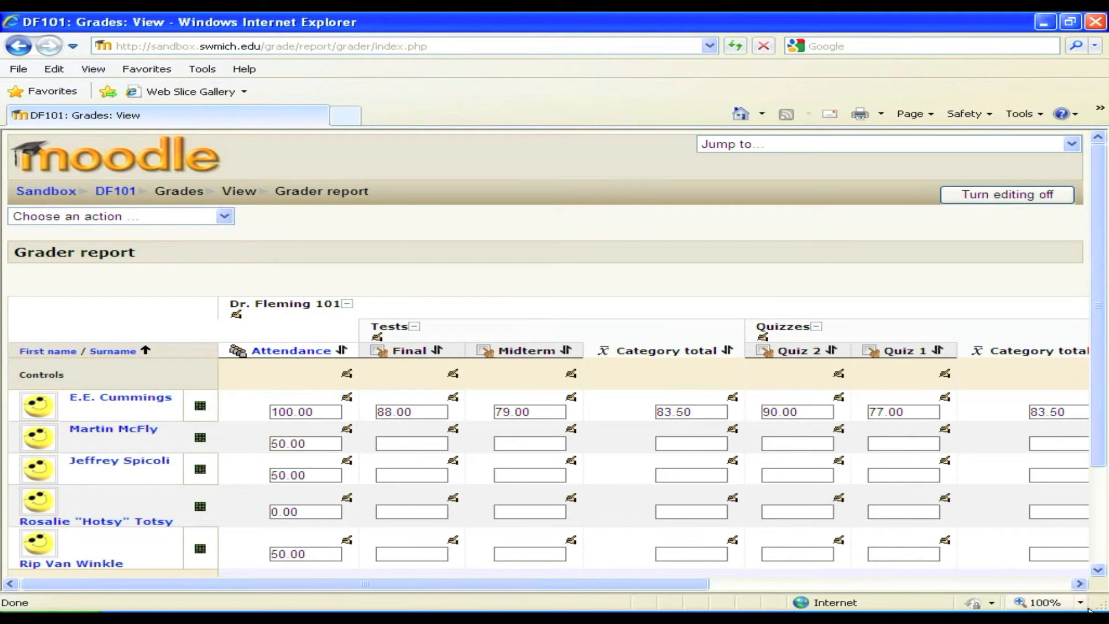
Examine the first student's category totals for Tests, Quizzes and Papers, and the resulting course total
left_click(1080, 585)
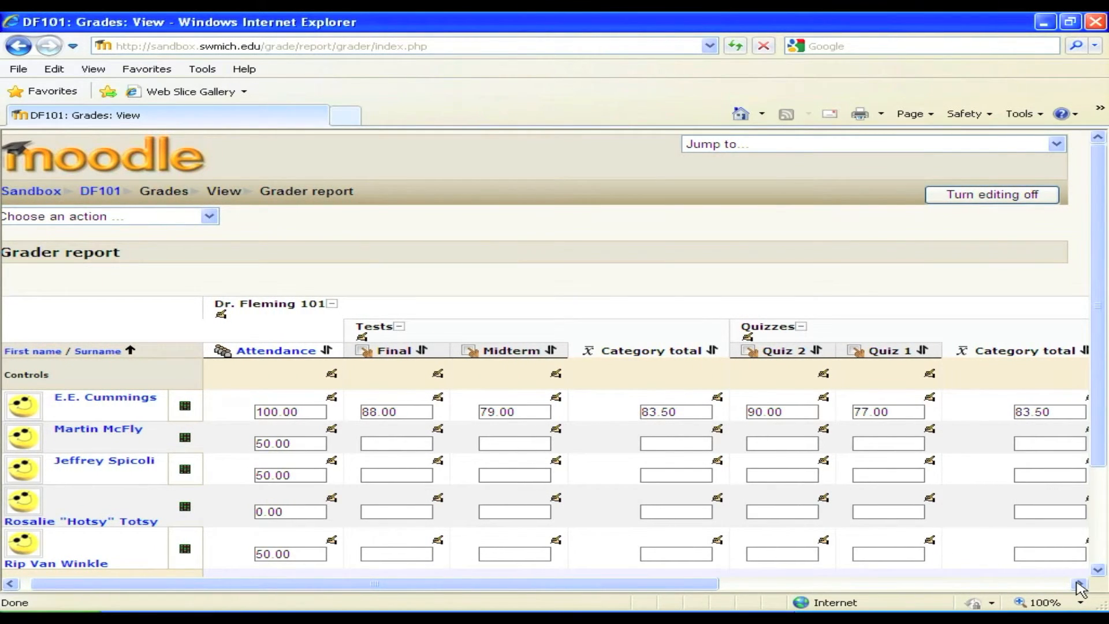
left_click(1079, 584)
left_click(1080, 585)
left_click(1079, 584)
left_click(1080, 584)
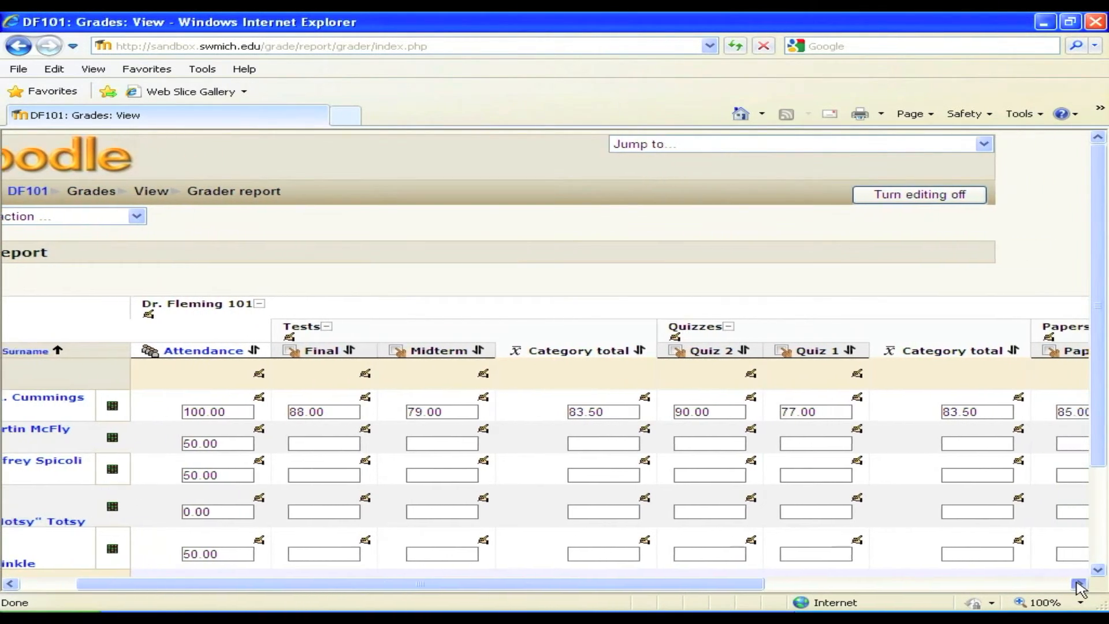
left_click(1080, 585)
left_click(1080, 585)
left_click(1079, 585)
left_click(1079, 584)
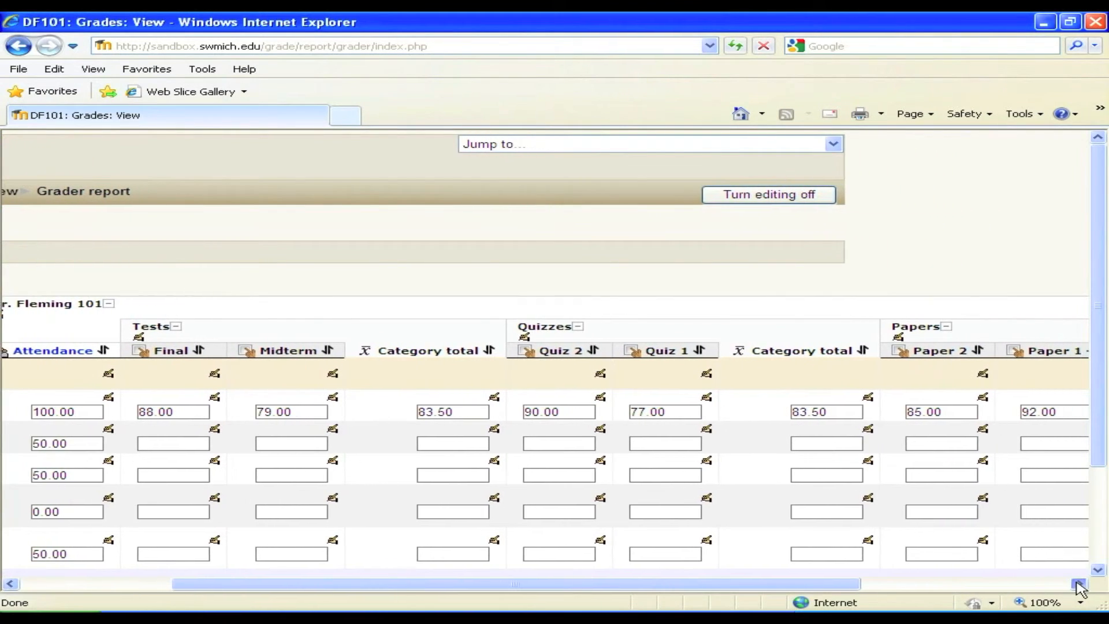
left_click(1080, 584)
left_click(1080, 585)
left_click(1079, 585)
left_click(1079, 585)
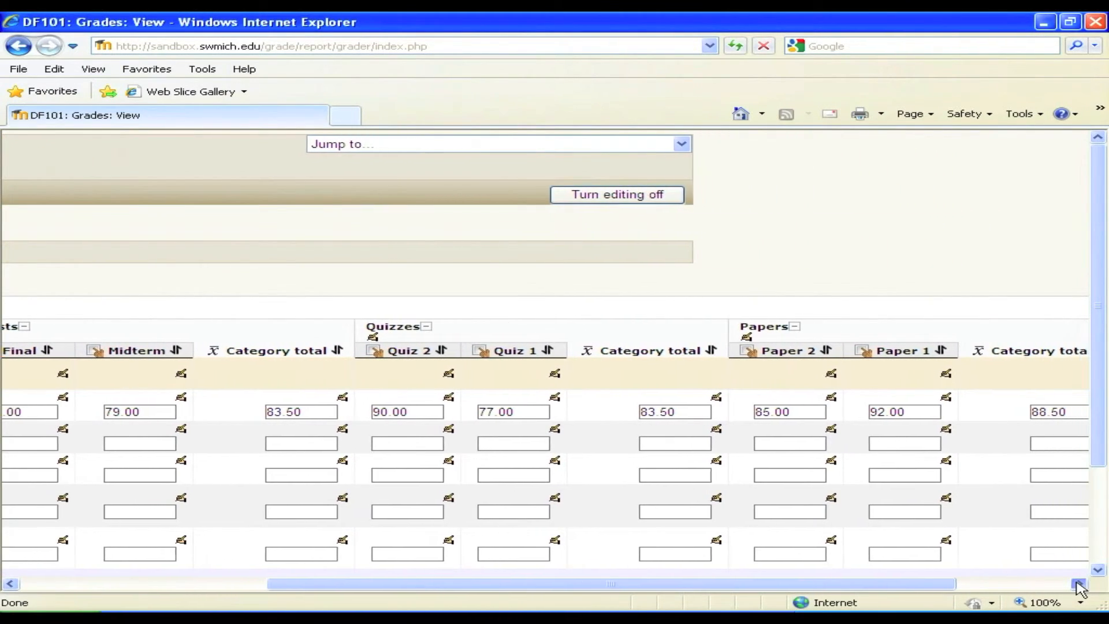
left_click(1080, 584)
left_click(1079, 585)
left_click(1080, 585)
left_click(1080, 585)
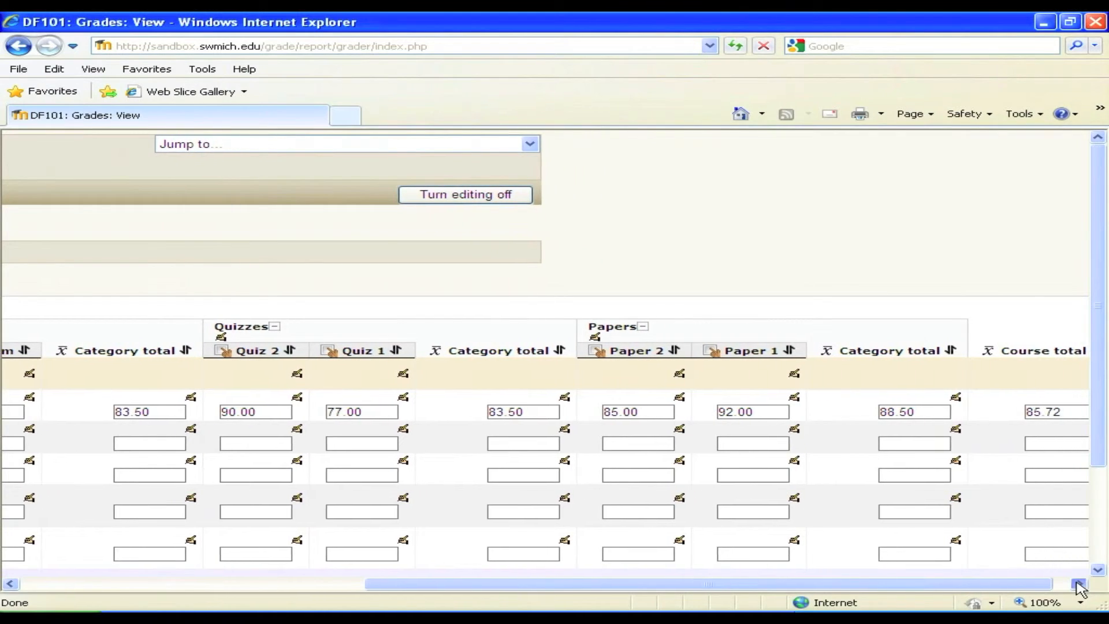
left_click(1079, 585)
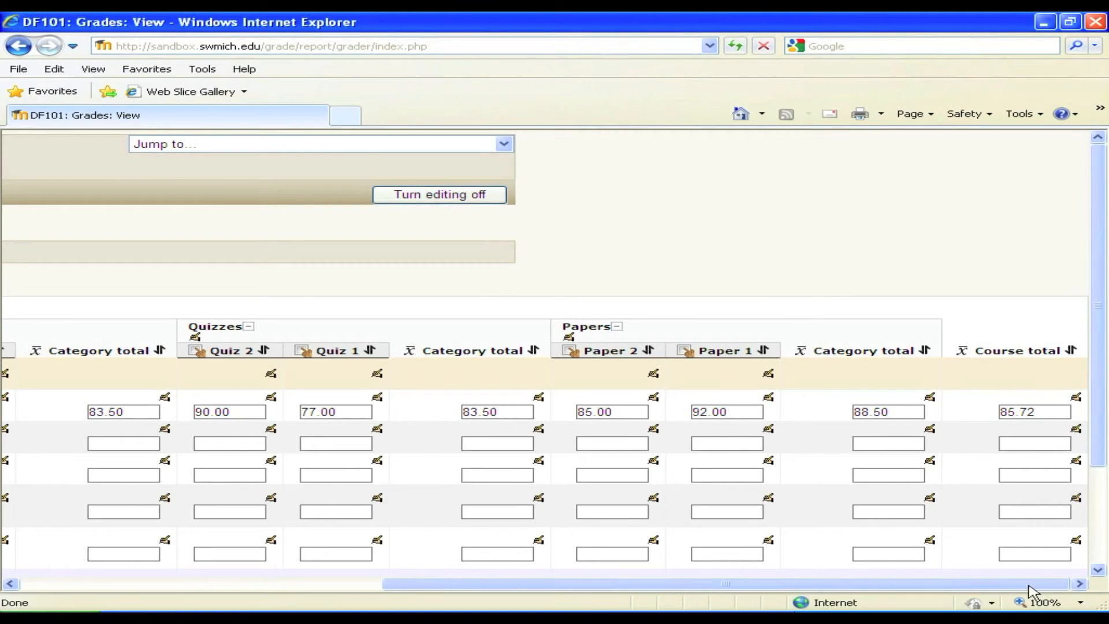
Enter the Final grades 77, 22, 69 and 78 for the remaining four students in list order and update the grader report
left_click_drag(1029, 587, 718, 583)
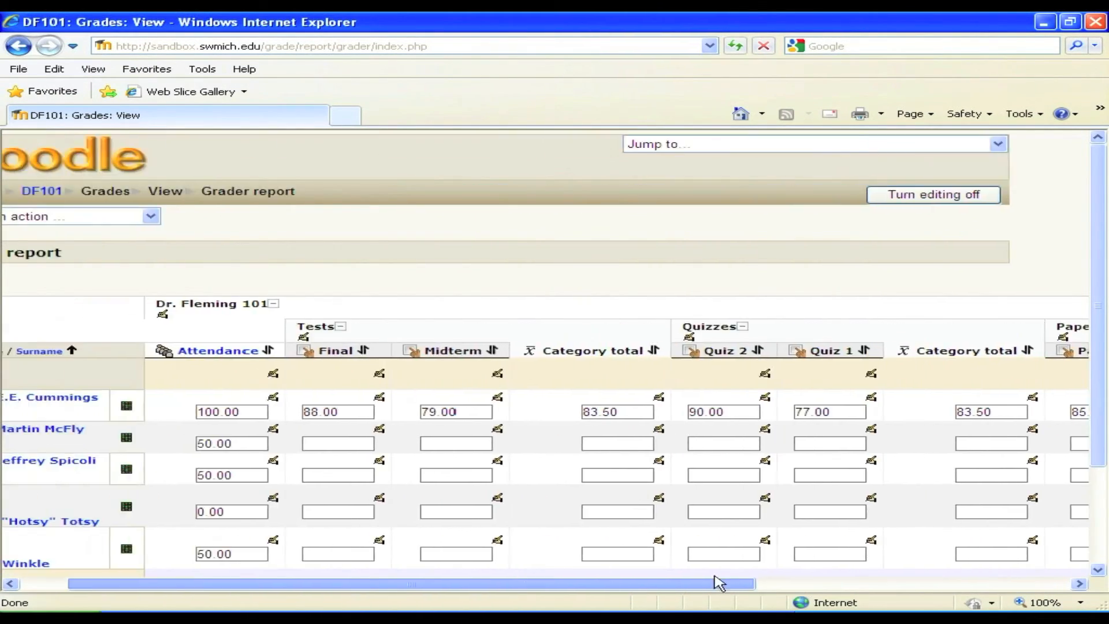
left_click_drag(1100, 278, 1055, 397)
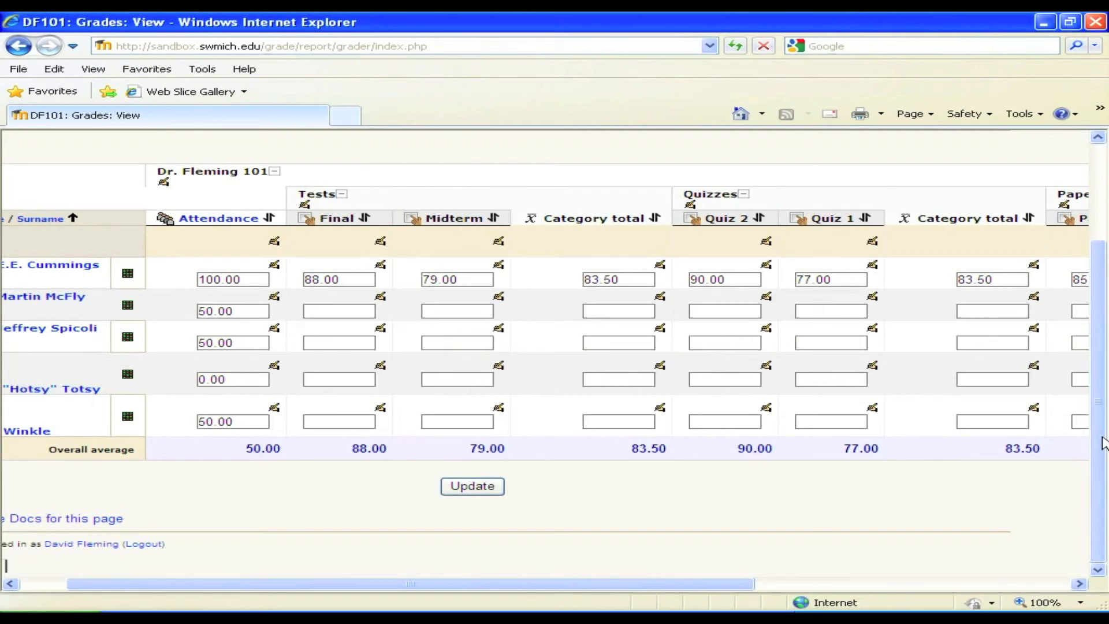
left_click_drag(1101, 443, 1099, 387)
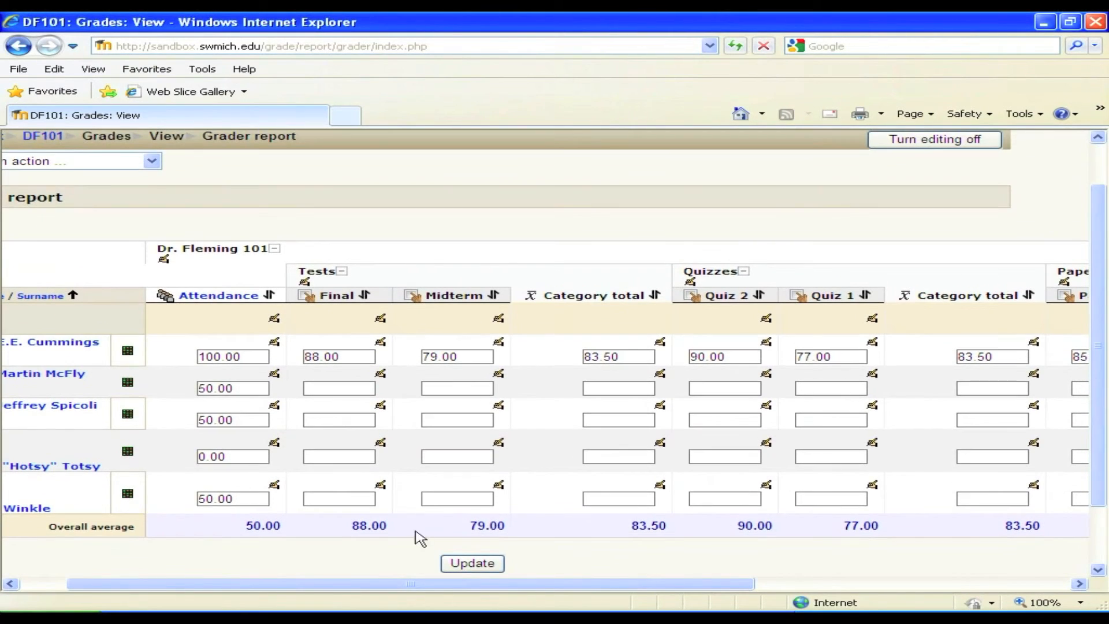
left_click(317, 385)
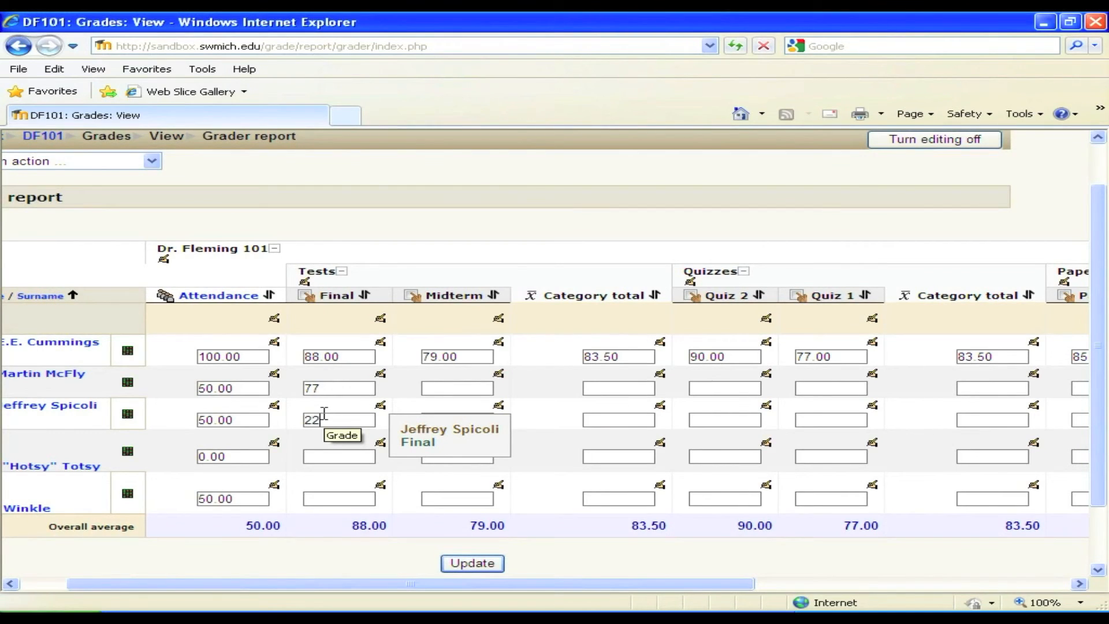
left_click(325, 461)
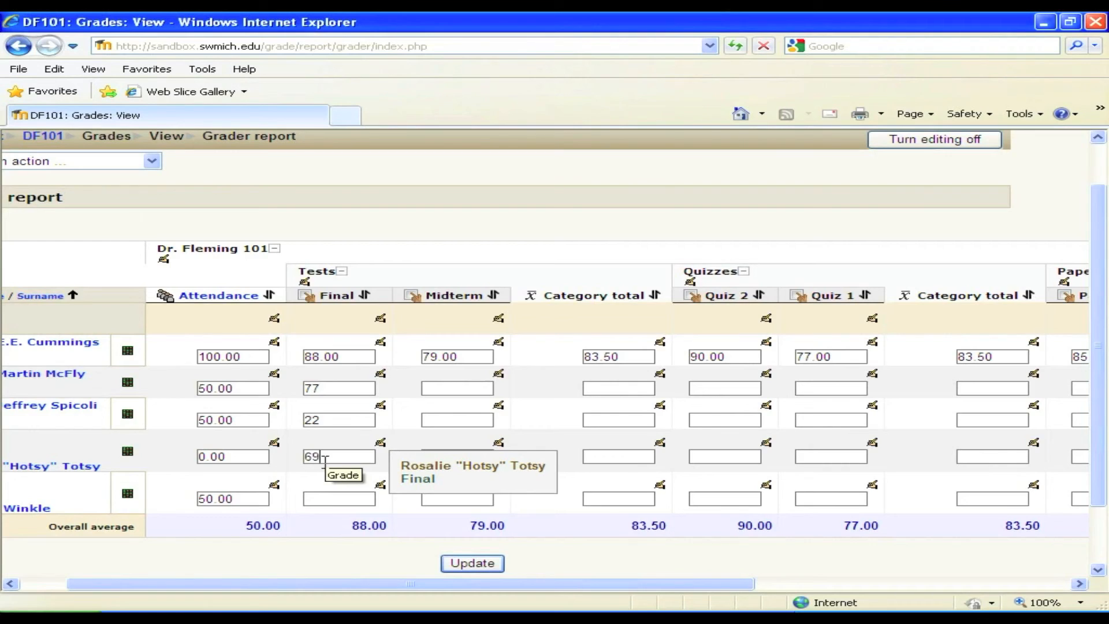
left_click(320, 496)
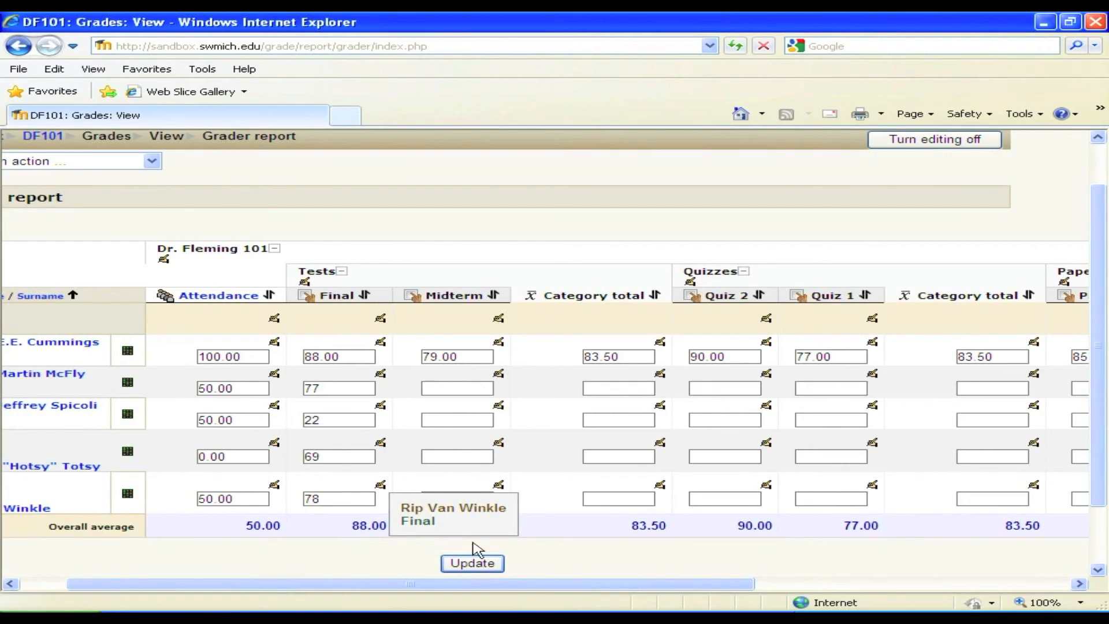
left_click(483, 560)
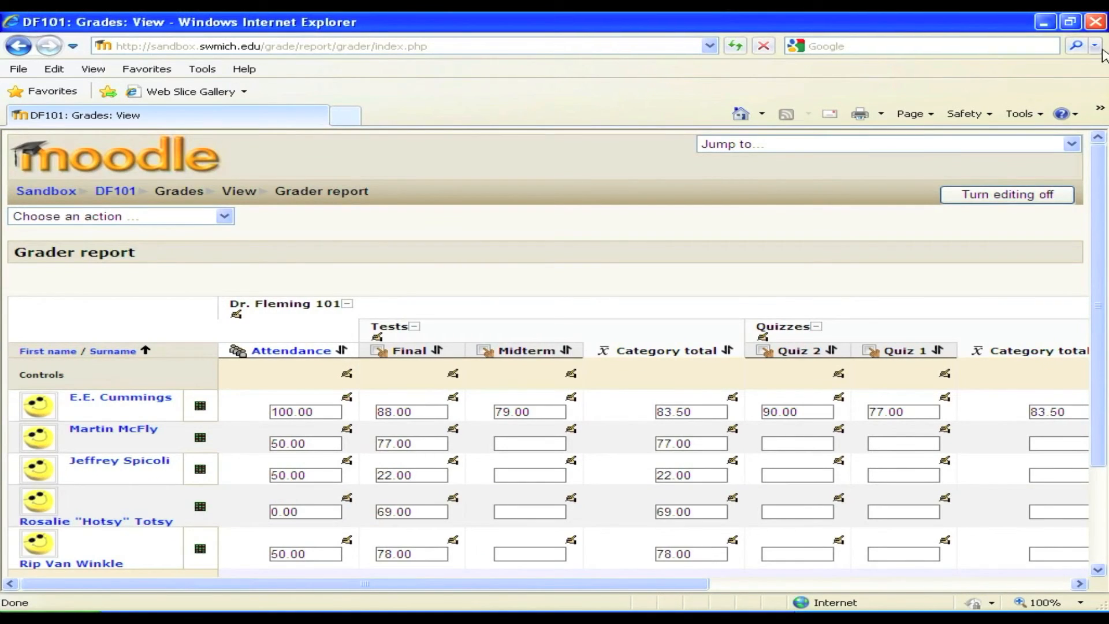
Review the overall average row and compare every student's category totals with the course total
scroll(1070, 285, "down", 3)
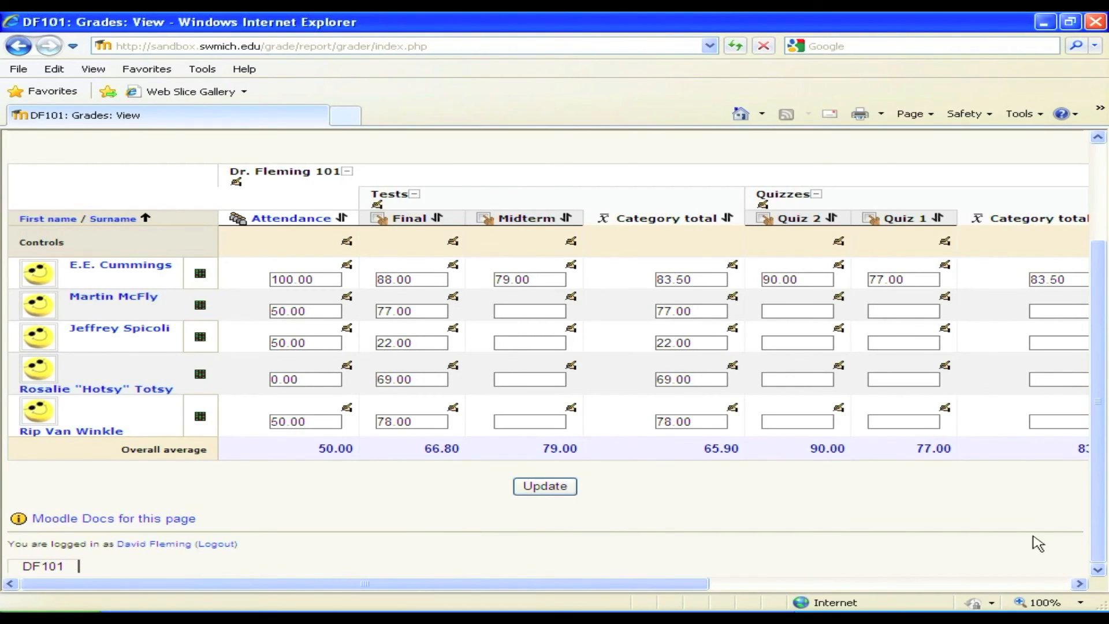
left_click_drag(661, 585, 1065, 607)
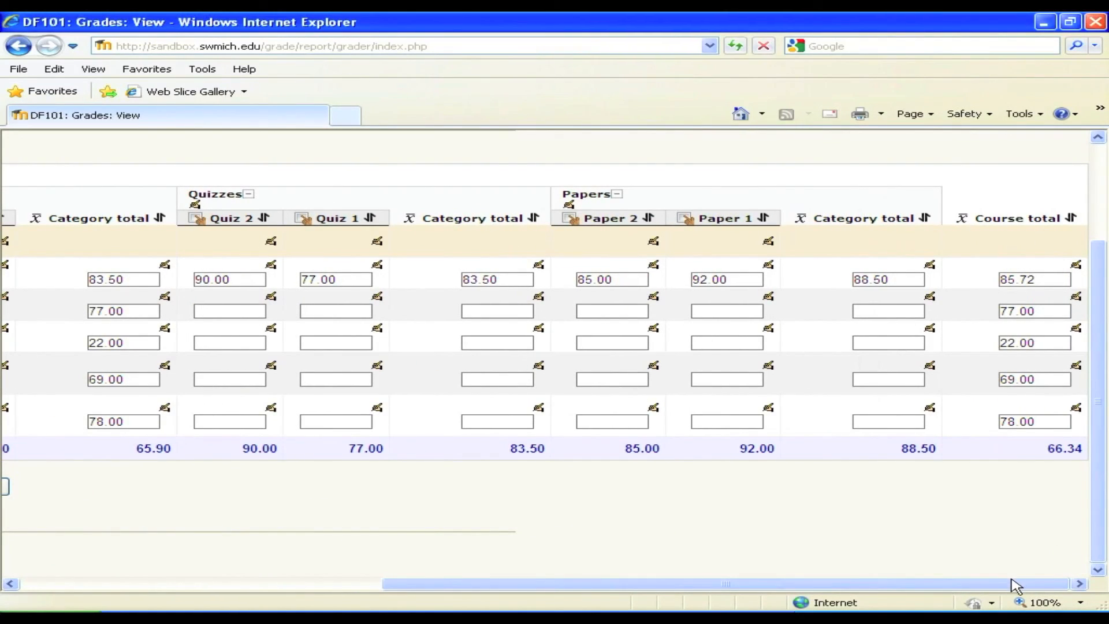
left_click_drag(1015, 585, 629, 569)
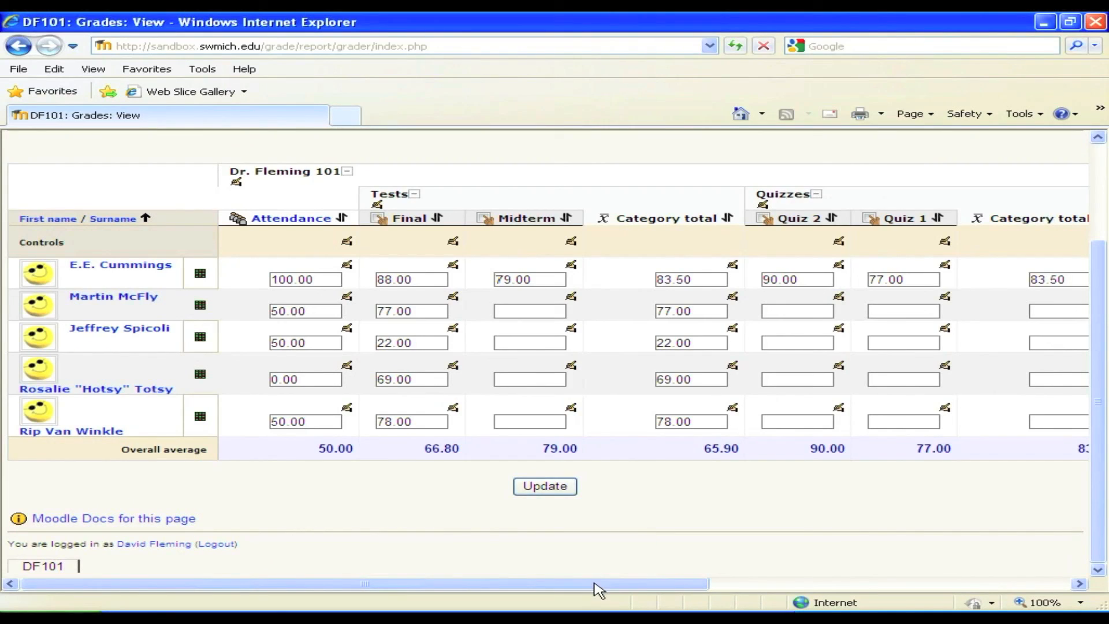
left_click_drag(598, 589, 959, 586)
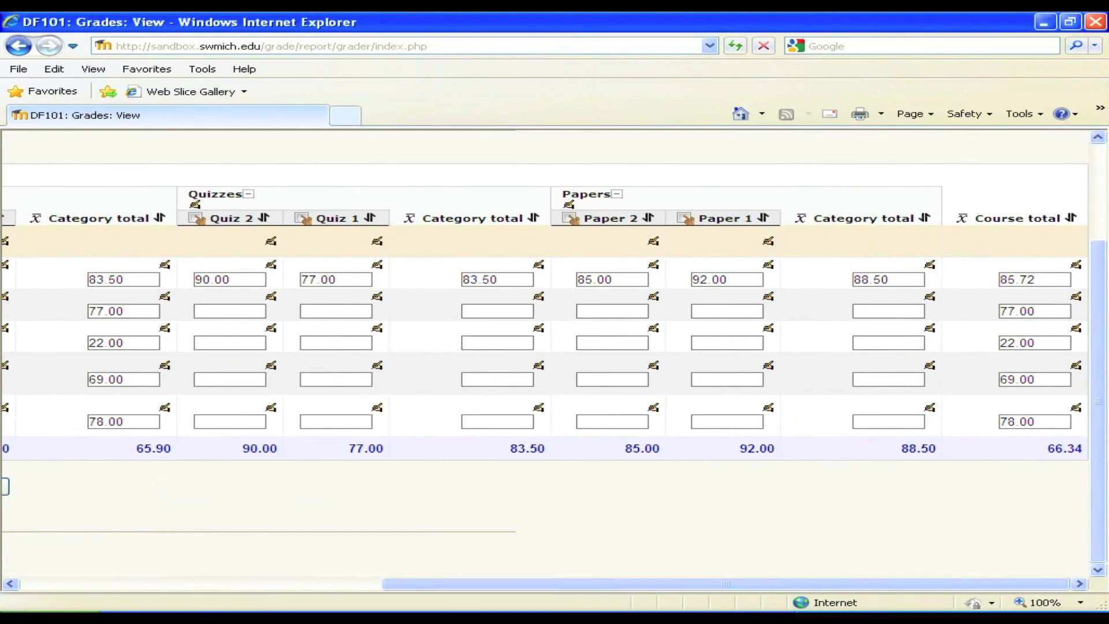
left_click_drag(1050, 589, 676, 571)
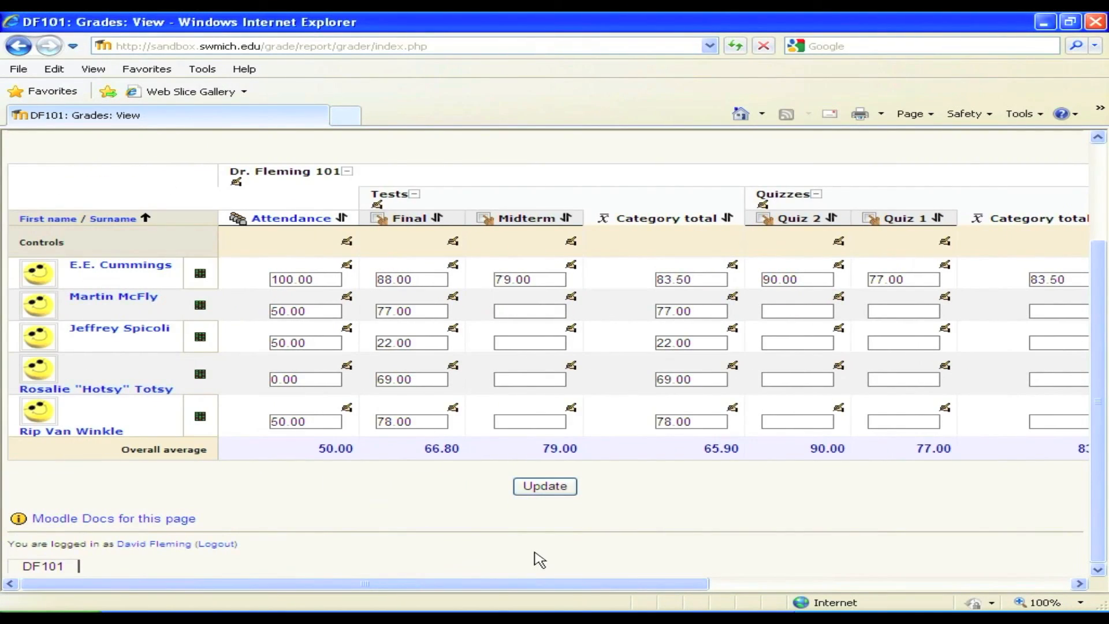